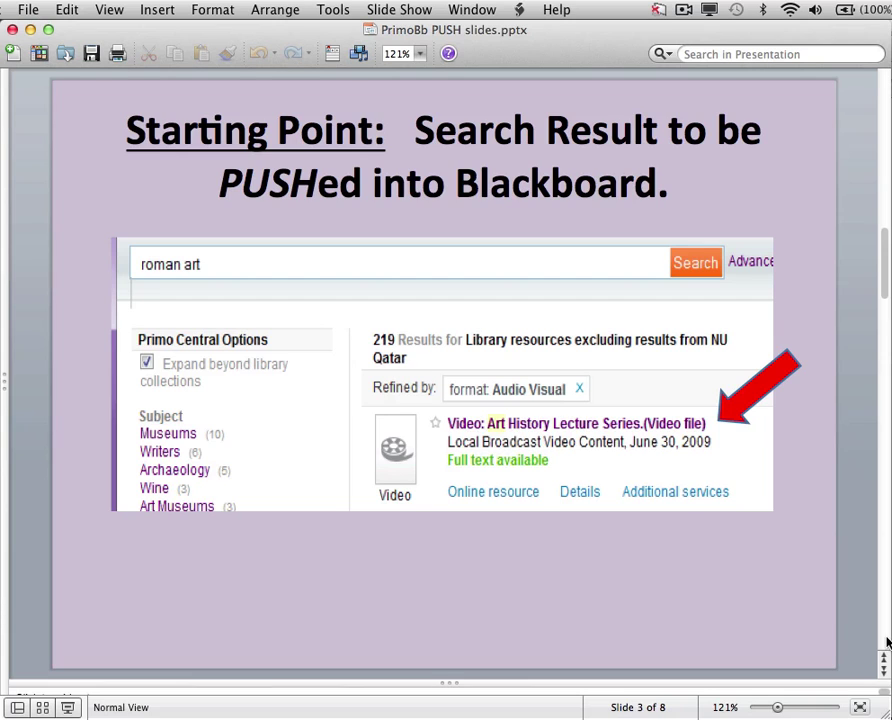
Advance the presentation from the search result starting point to the PUSH Single Search Result slide.
click(886, 641)
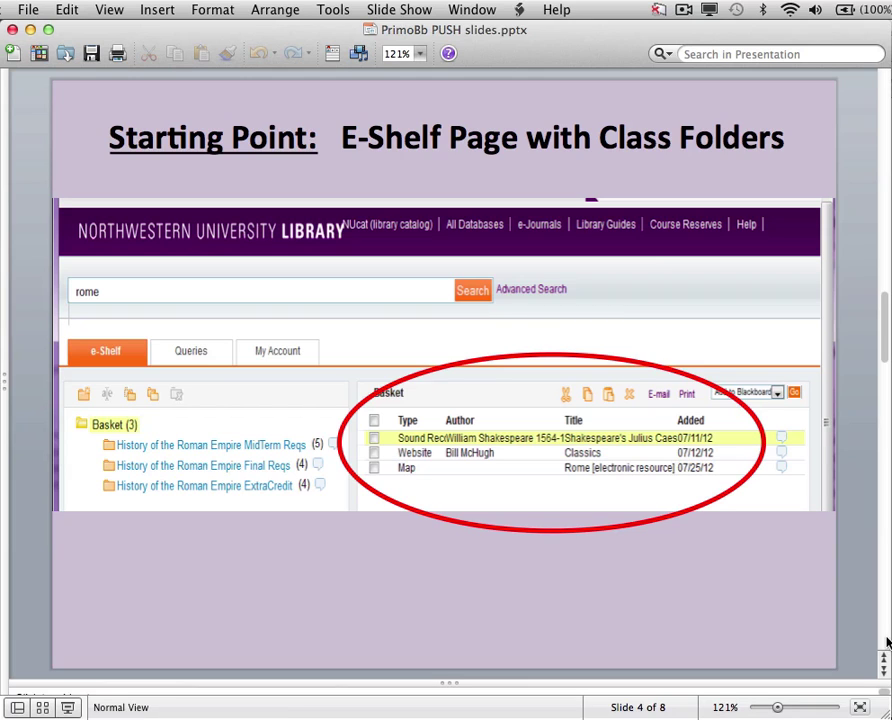
click(886, 645)
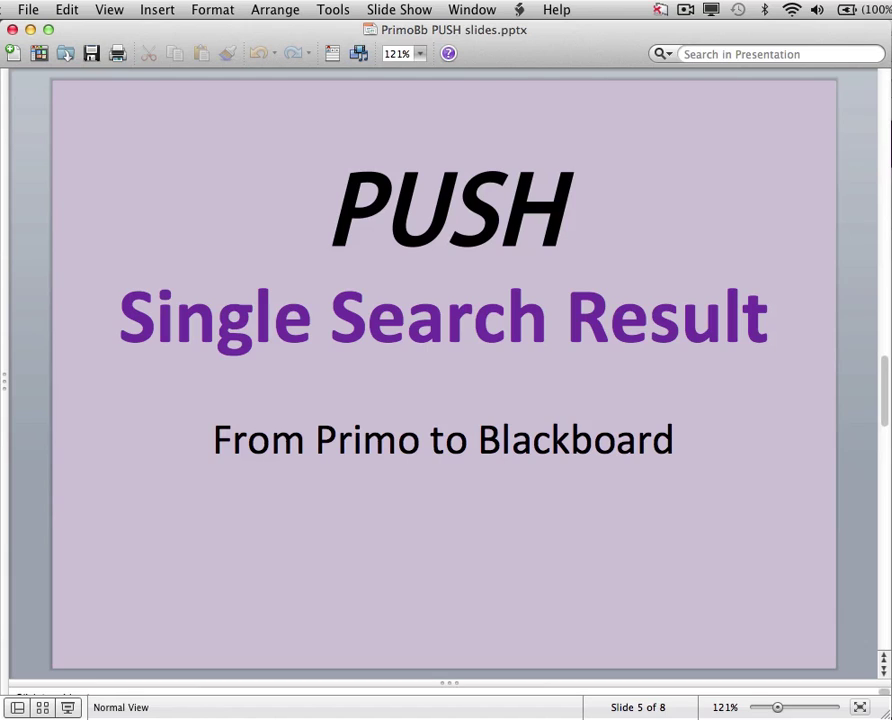
Switch to the library search in the browser and send the "Video: Art History Lecture Series" result to Blackboard from its details.
key(super+Tab)
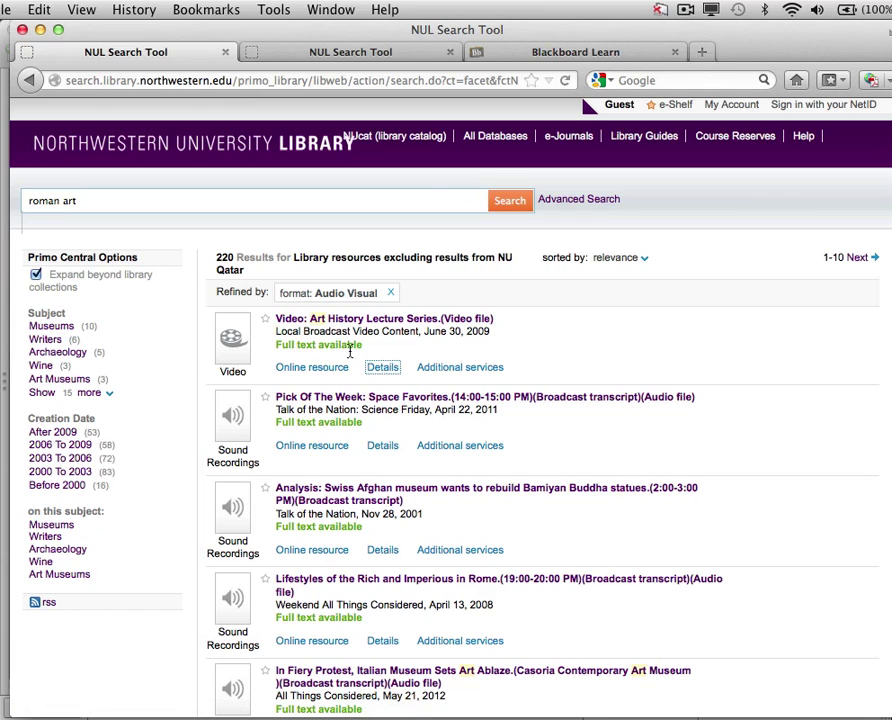
click(378, 369)
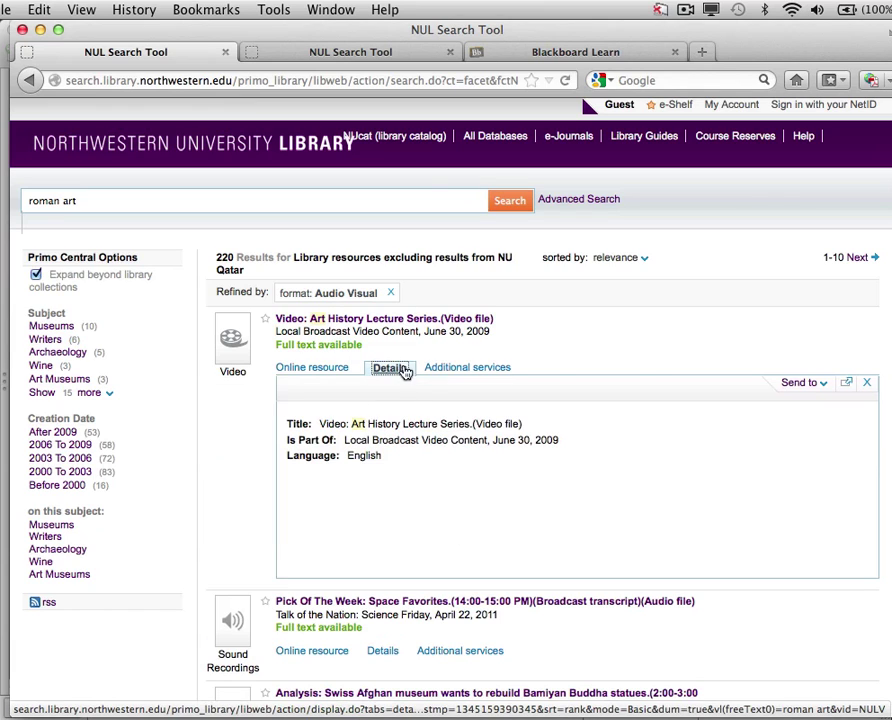
click(802, 386)
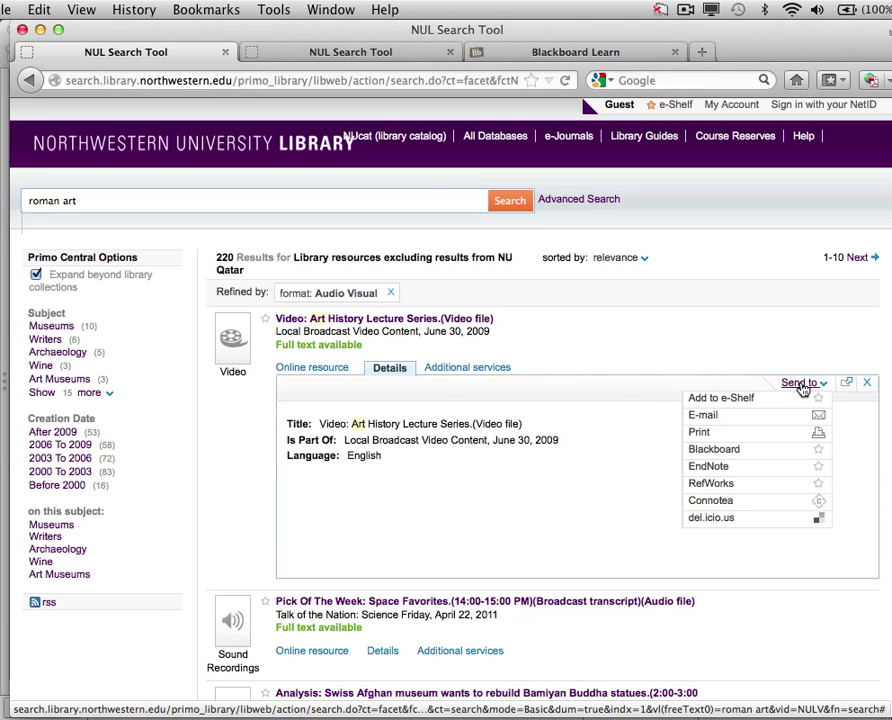
click(713, 449)
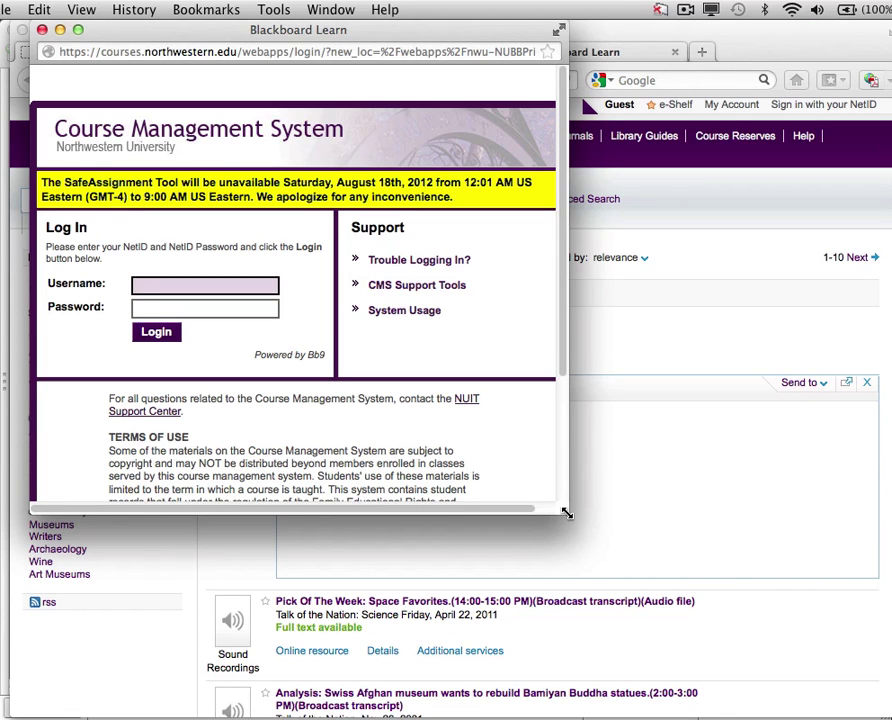
Enlarge the Course Management System login window and log in with the saved username and the account password.
drag(565, 511, 719, 670)
click(319, 285)
click(320, 286)
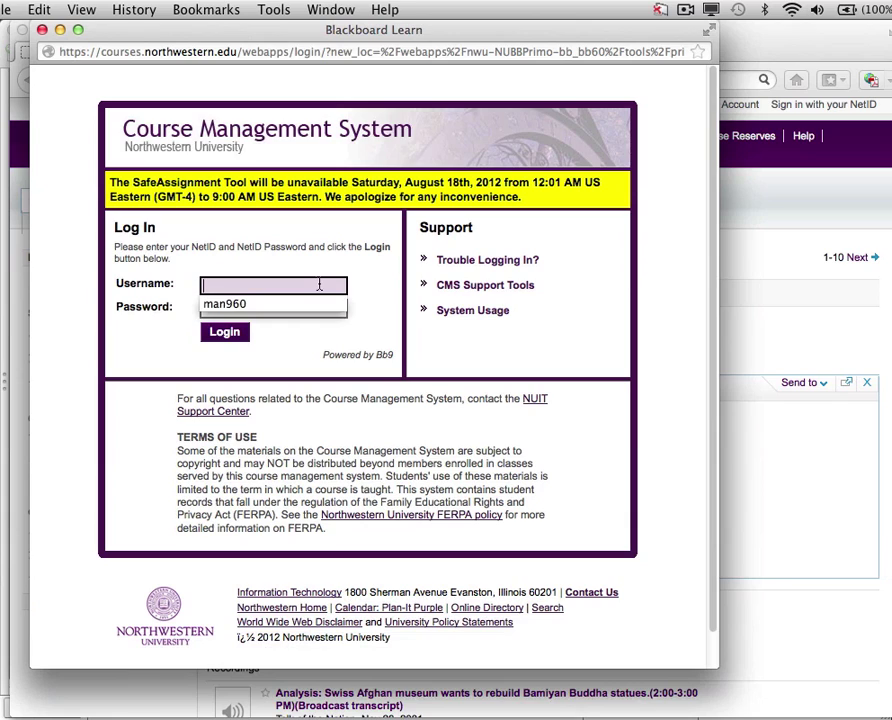
click(265, 304)
click(246, 310)
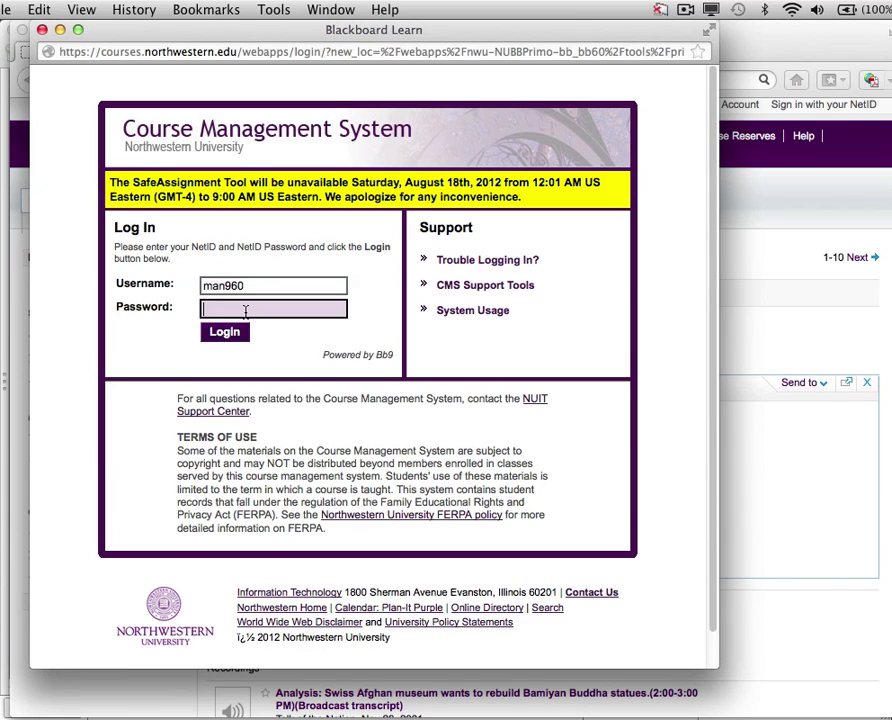
text(********)
key(Return)
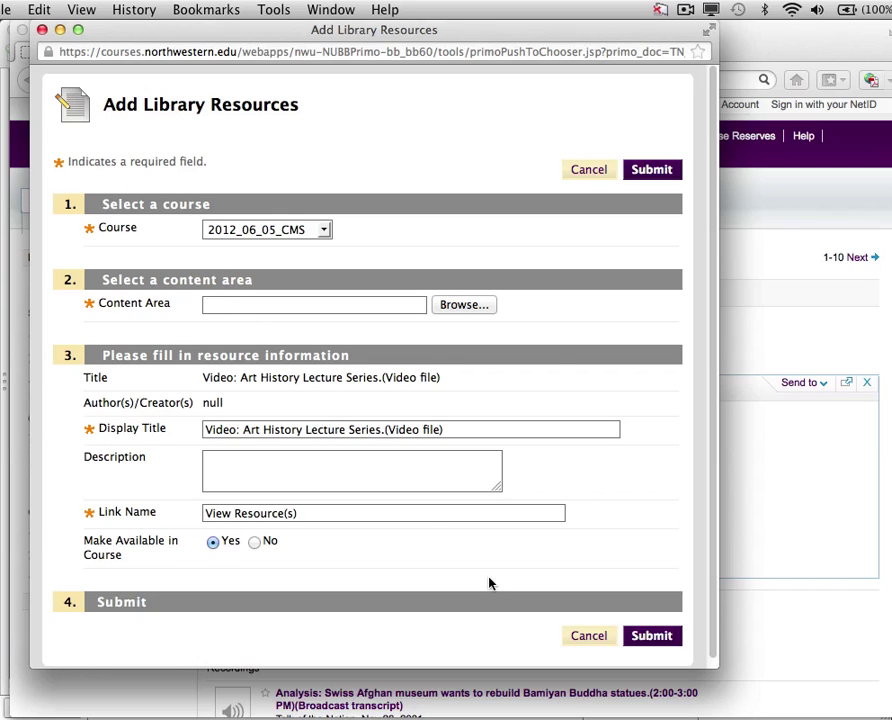
Choose the course 2012_06_05_CMS and set Documents as the content area for the library resource.
click(323, 230)
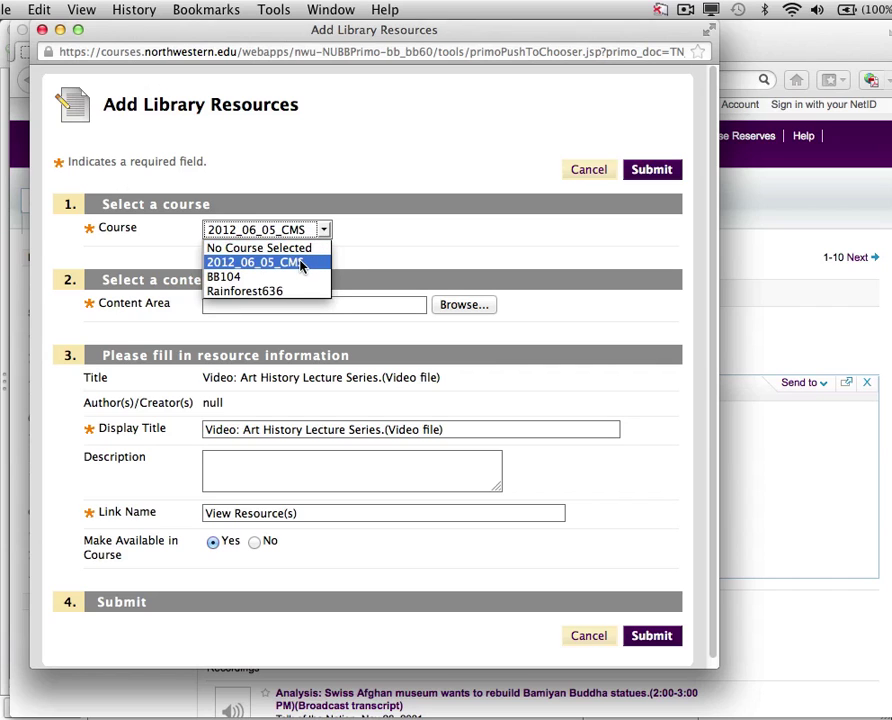
click(300, 265)
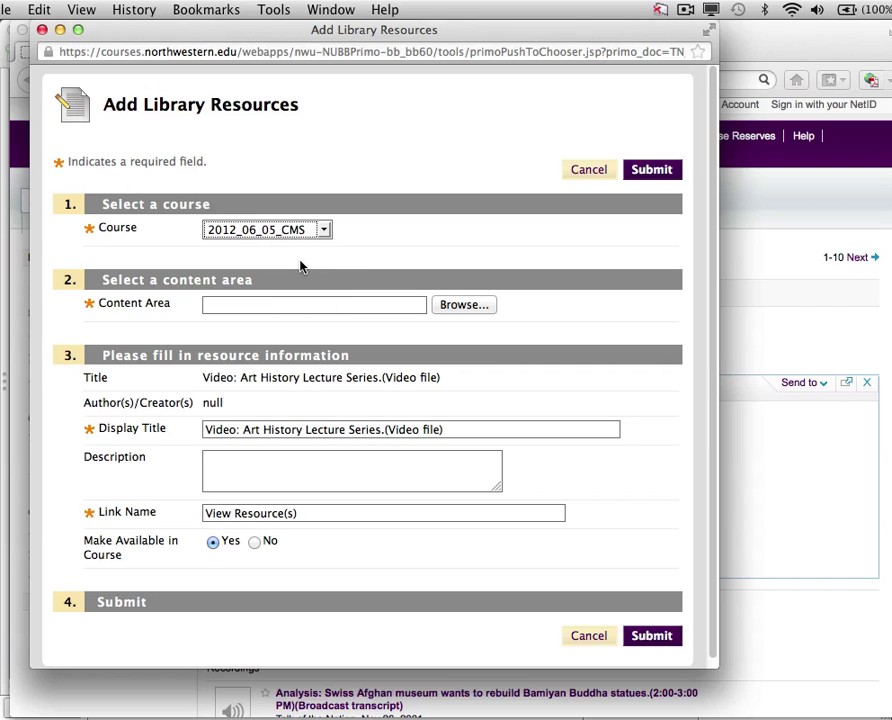
click(475, 312)
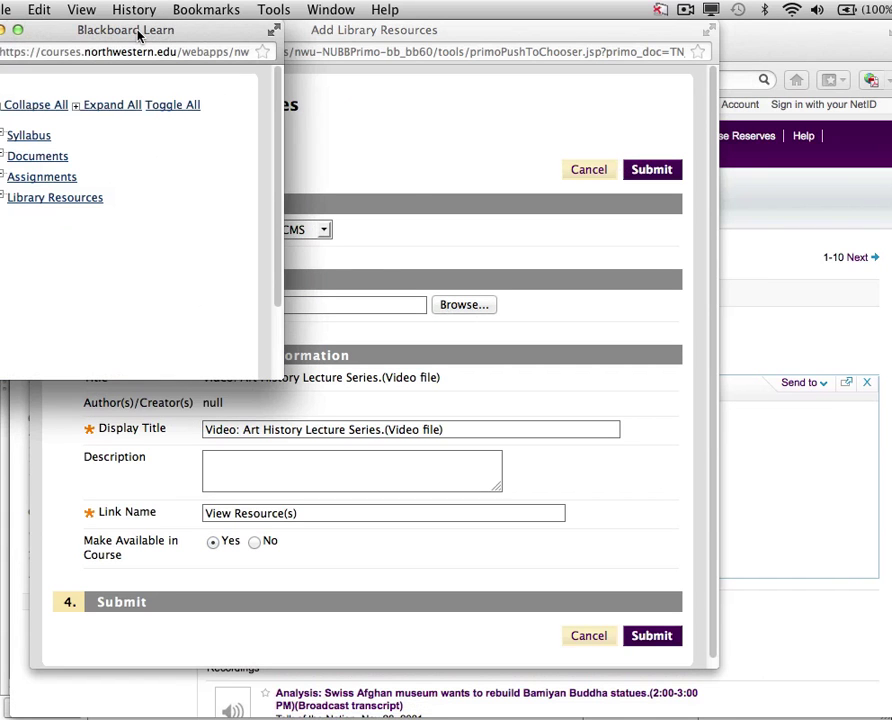
drag(139, 35, 370, 133)
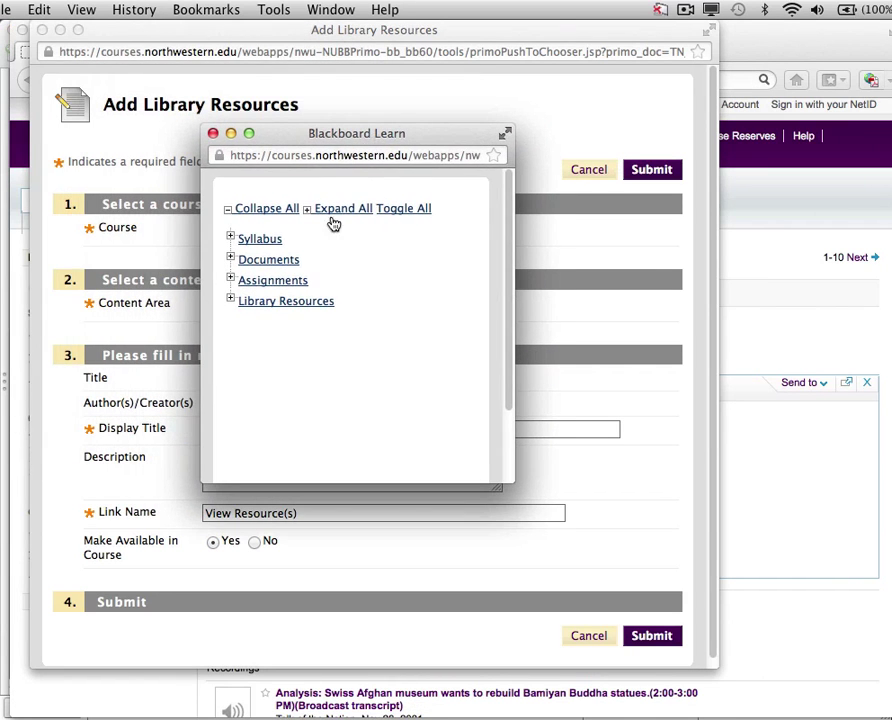
click(268, 259)
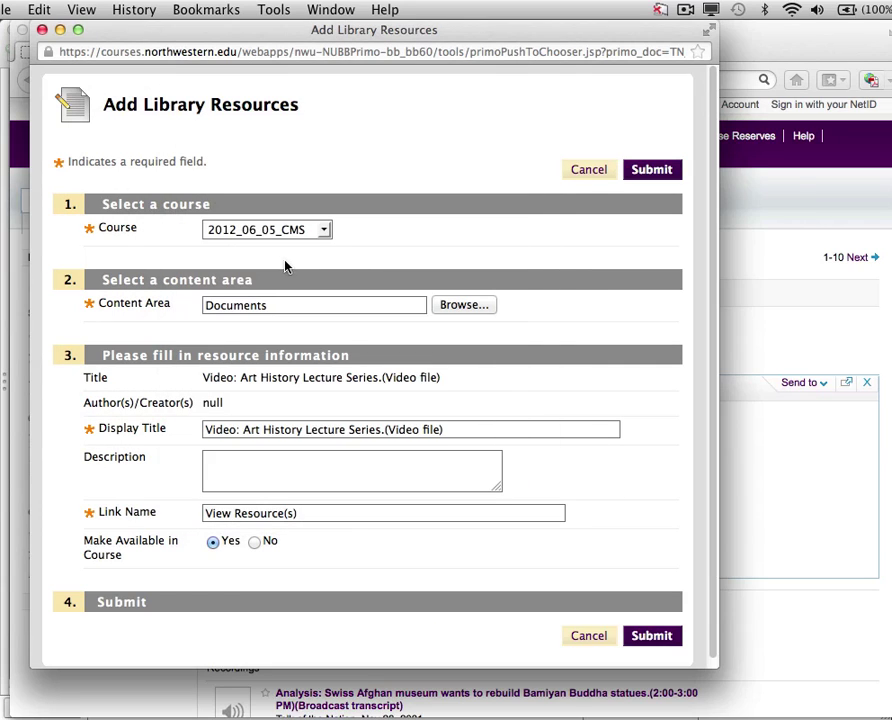
Keep the video's display title and enter "For Quiz Oct 5th" as its description.
drag(352, 378, 419, 394)
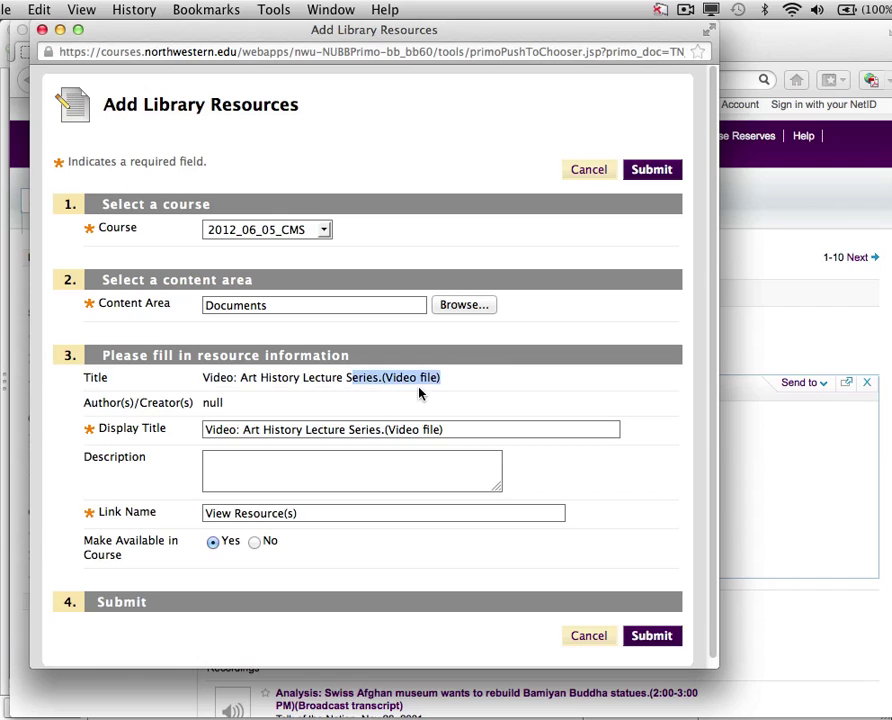
click(456, 430)
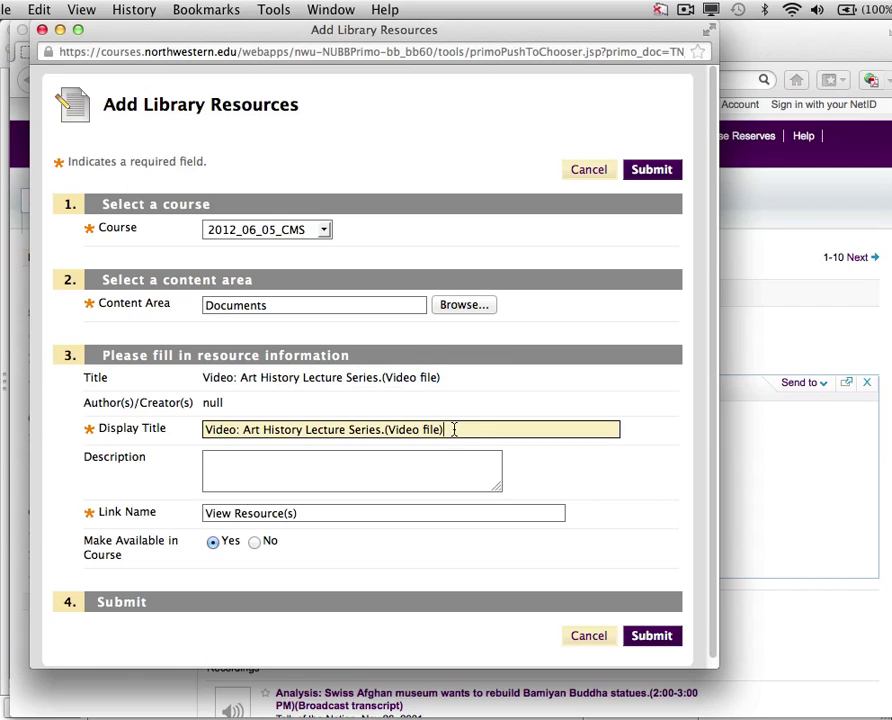
drag(456, 430, 300, 429)
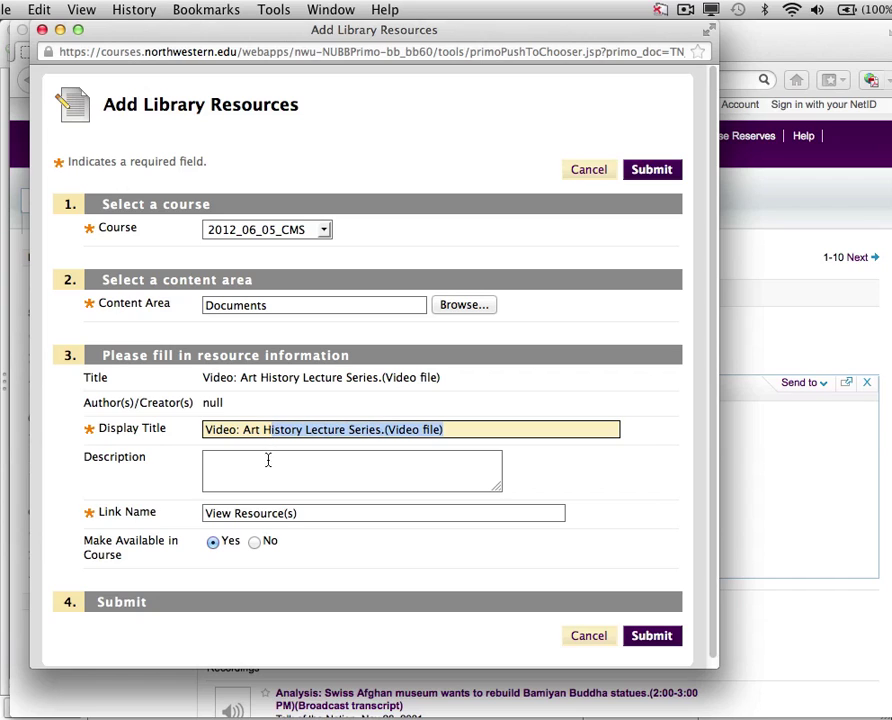
click(265, 462)
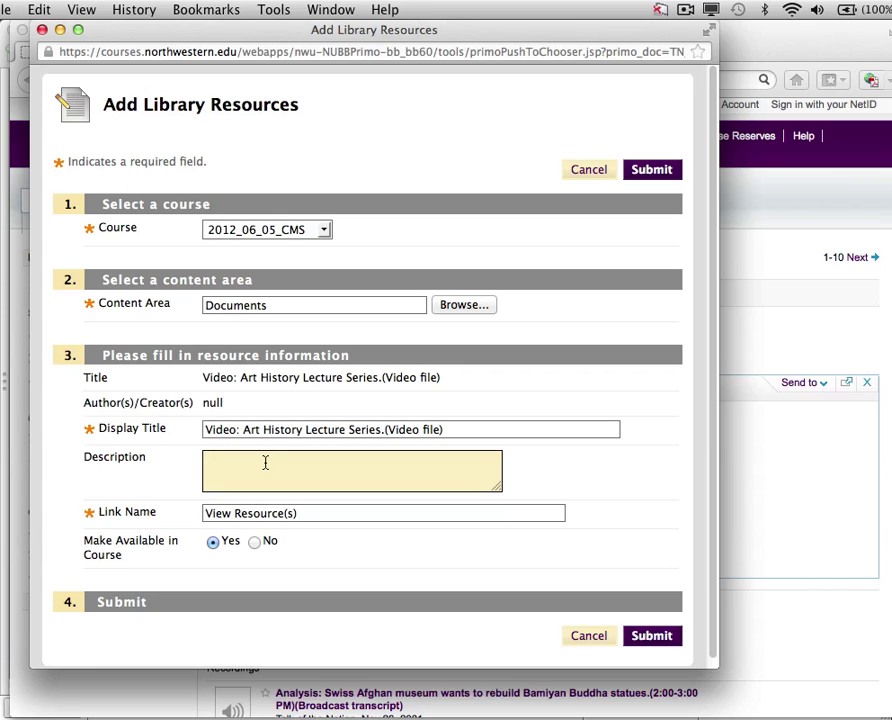
text(For Quiz Oct 5th)
Keep the link name "View Resource(s)" and submit the video resource to the course.
click(319, 514)
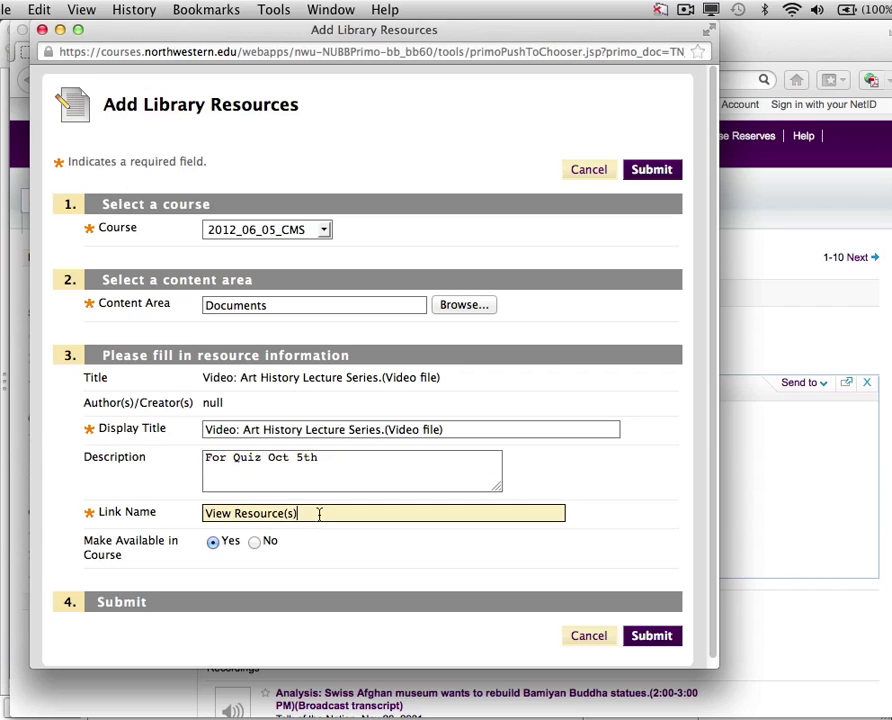
click(308, 514)
drag(297, 514, 236, 513)
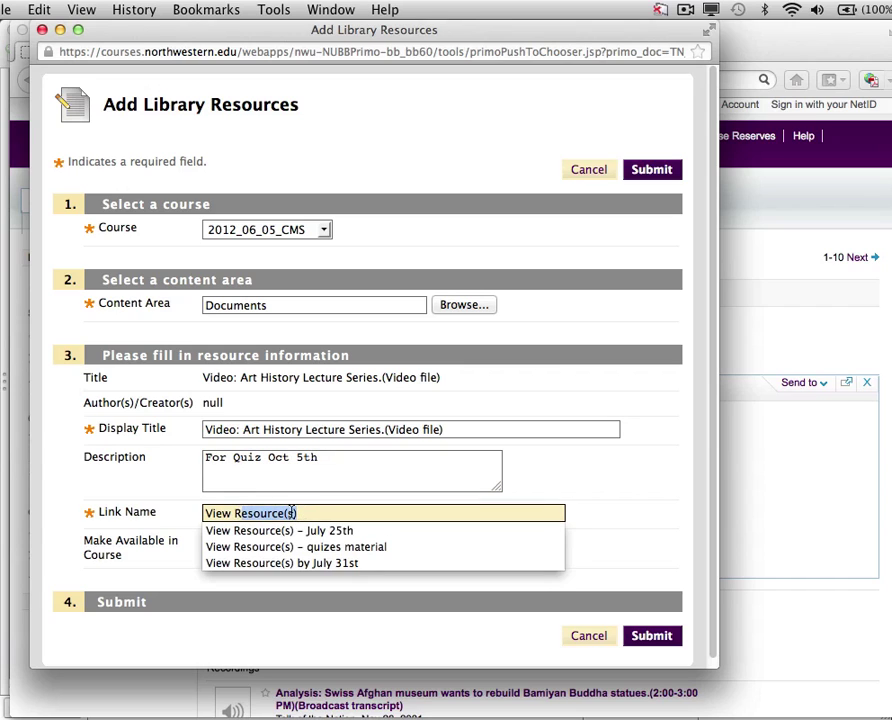
click(333, 513)
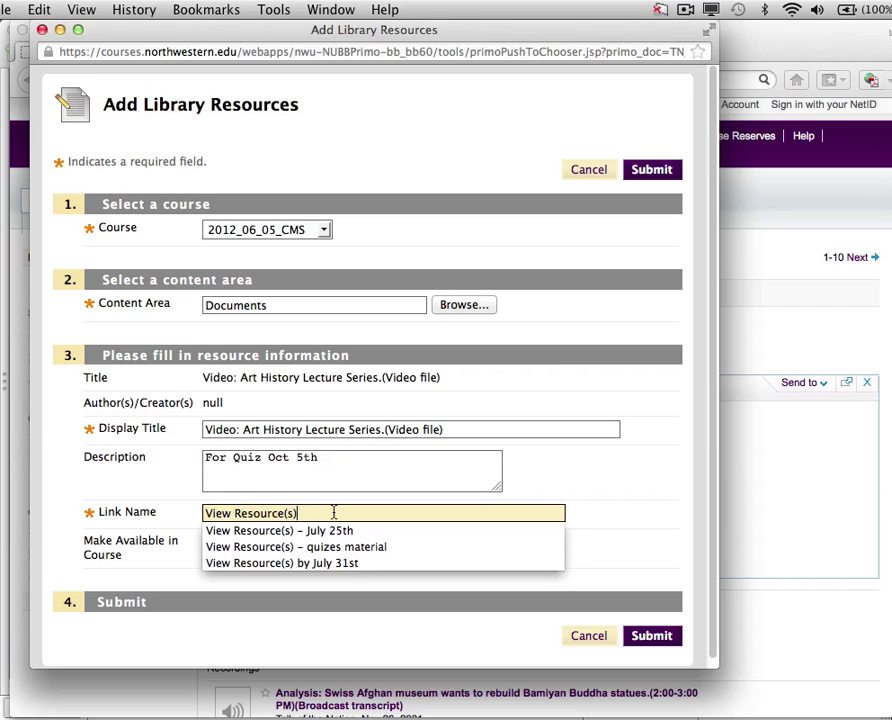
click(621, 545)
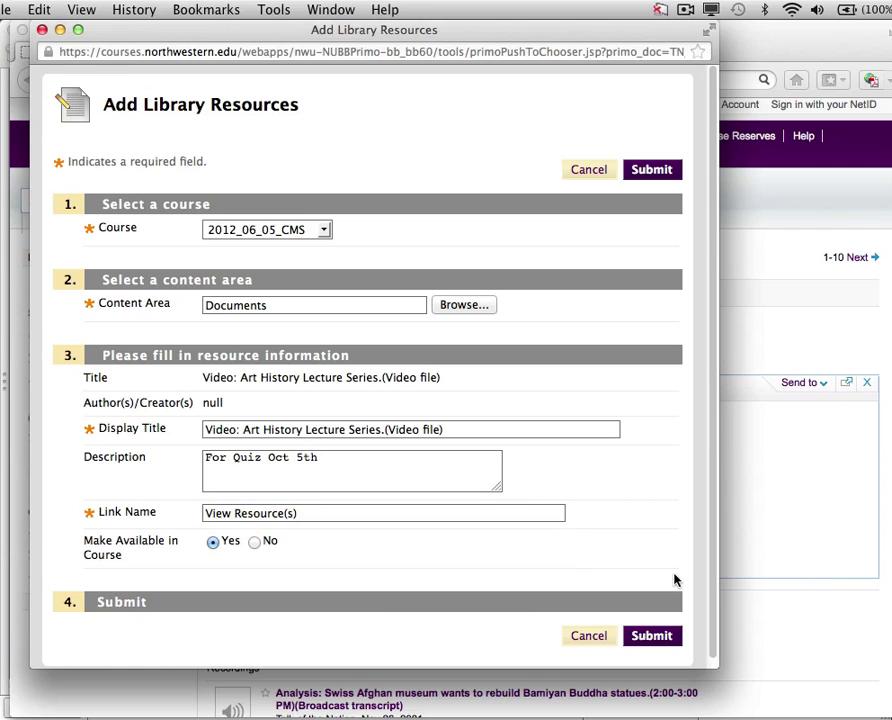
click(651, 636)
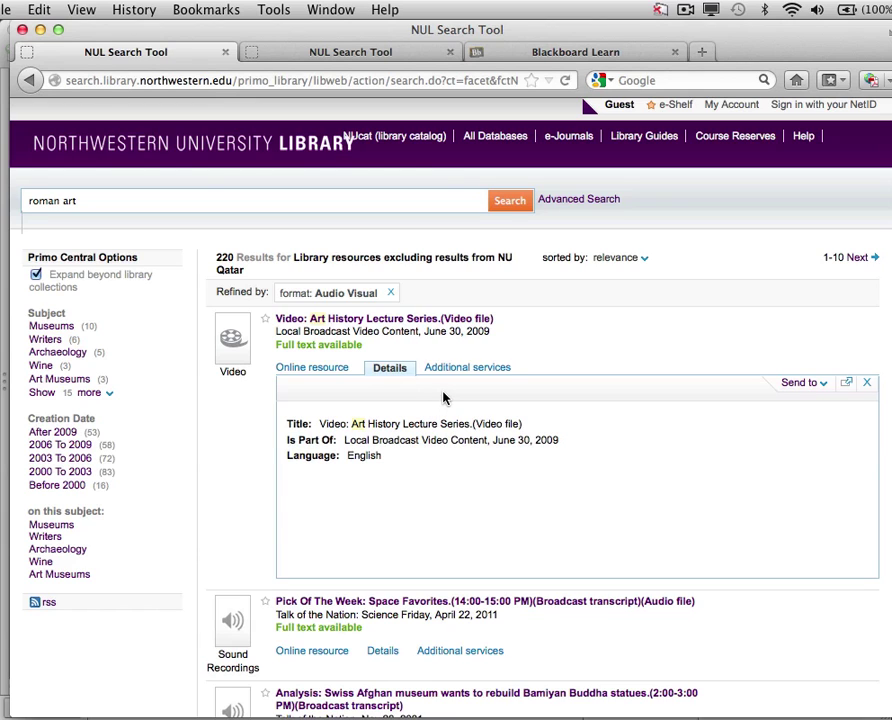
Log in to the Blackboard Learn page with the saved username and account password, and dismiss the offer to remember the password.
click(574, 55)
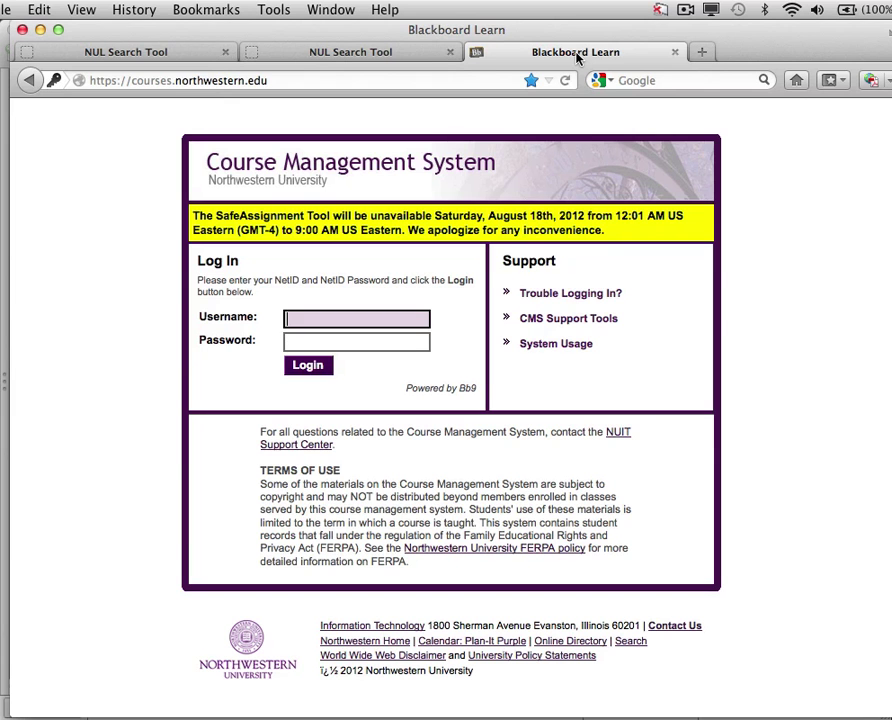
click(365, 317)
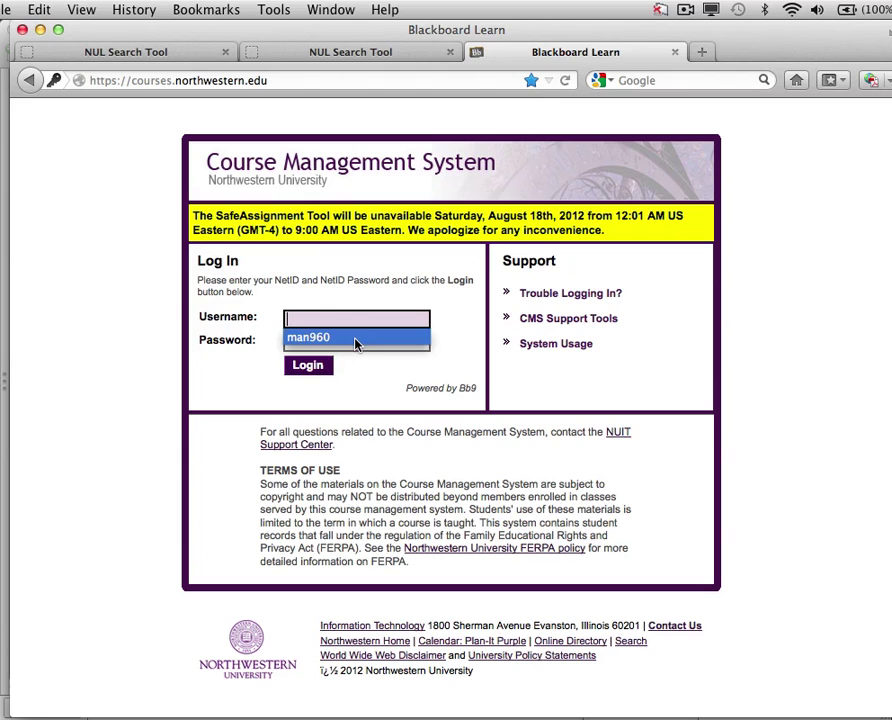
click(357, 338)
click(406, 341)
text(•)
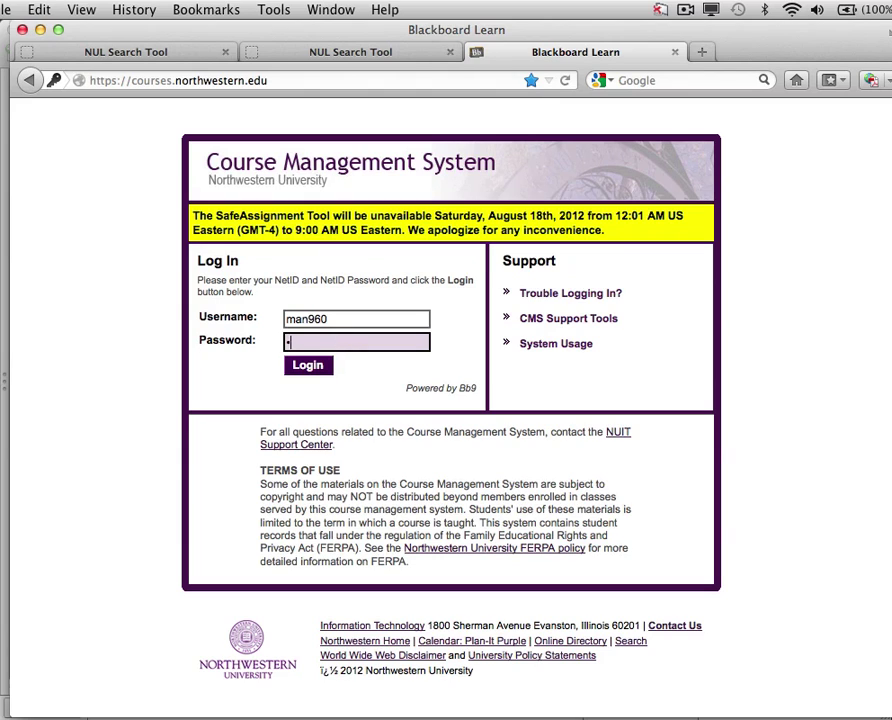
text(•••••••)
key(Return)
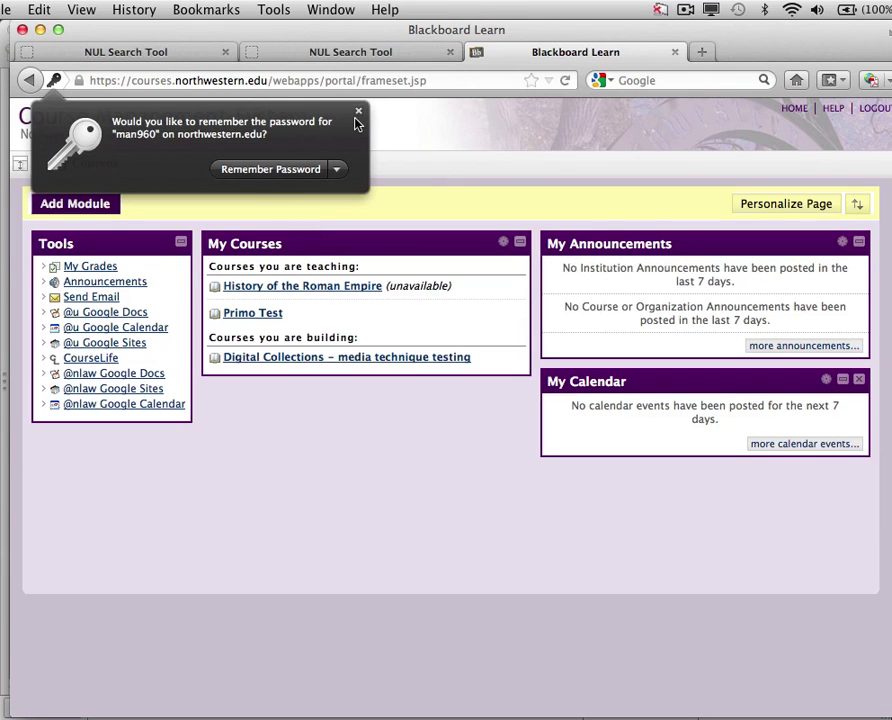
click(358, 112)
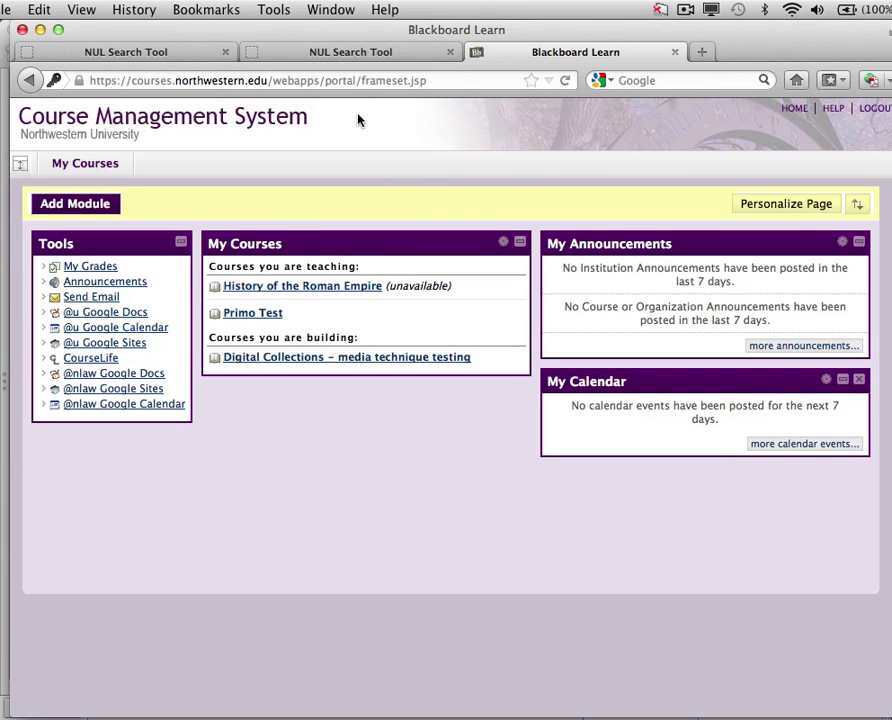
Open the History of the Roman Empire course and view its Documents area.
click(312, 288)
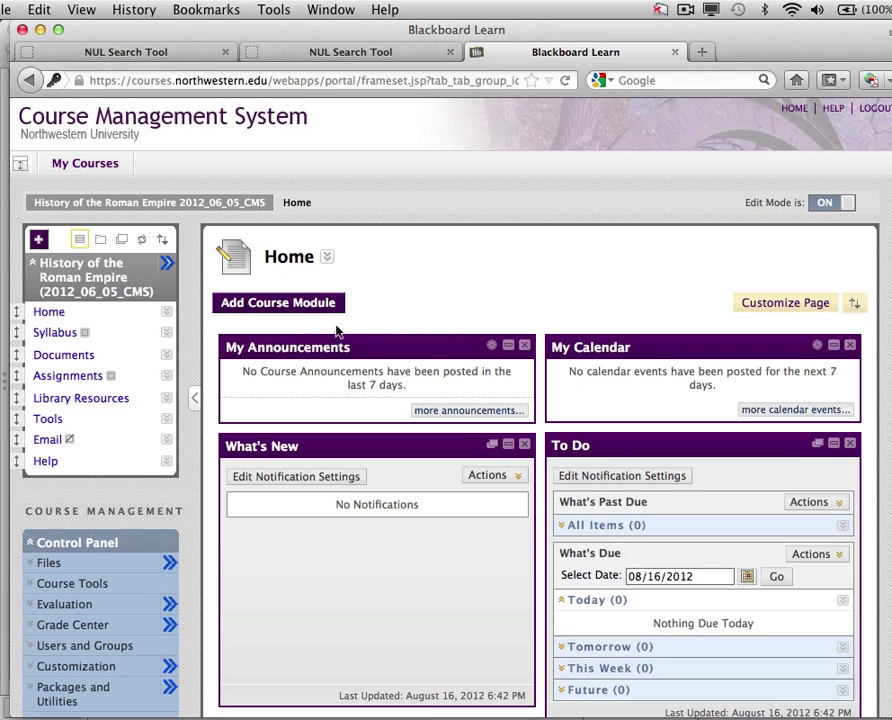
click(69, 361)
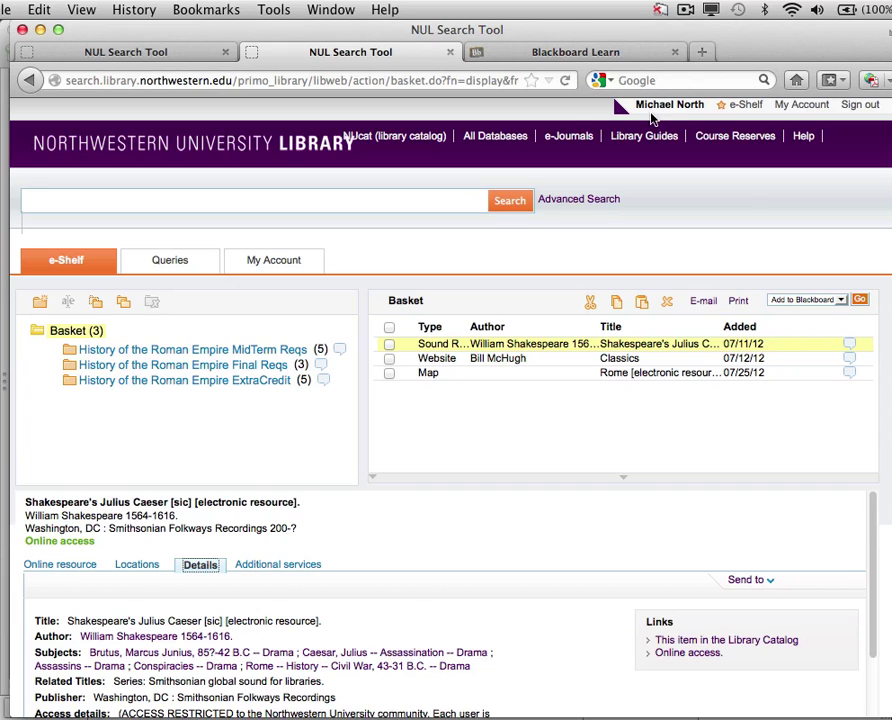
Select the sound recording, website and map in the e-Shelf basket, add them to Blackboard, and enlarge the resource form window.
click(389, 344)
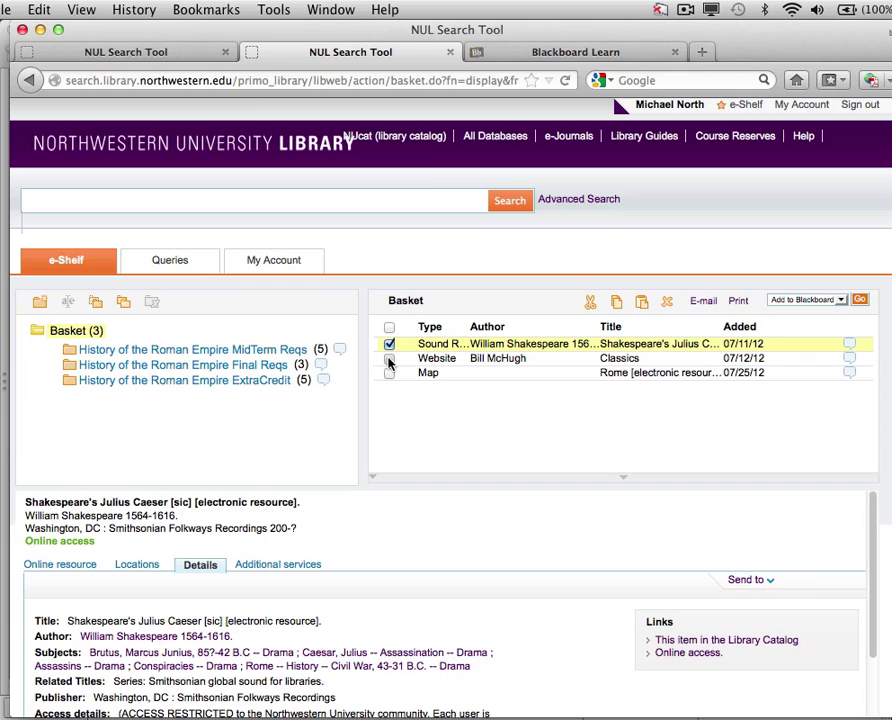
click(389, 359)
click(389, 374)
click(842, 300)
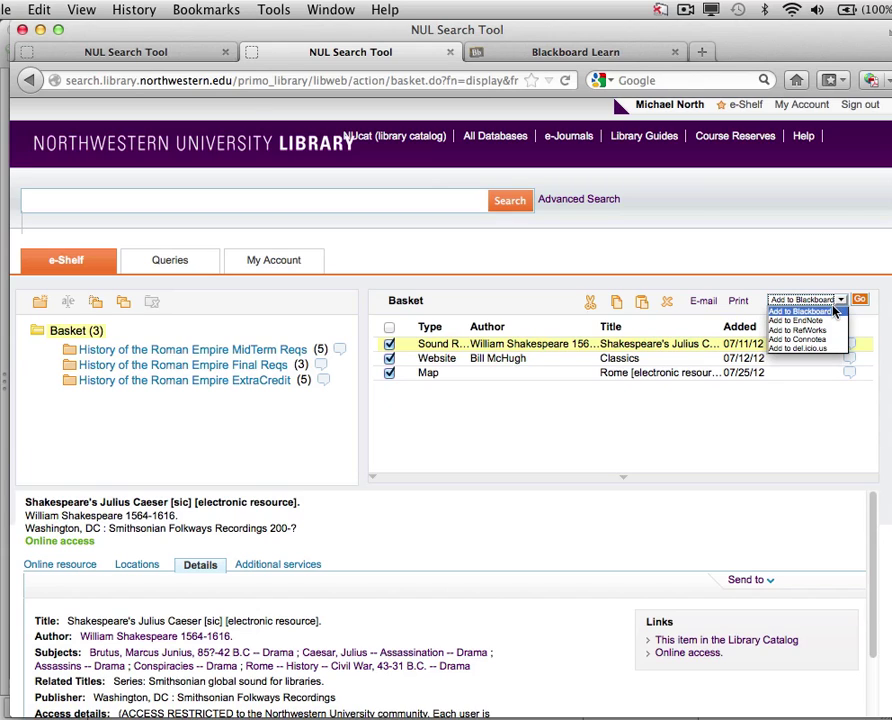
click(829, 312)
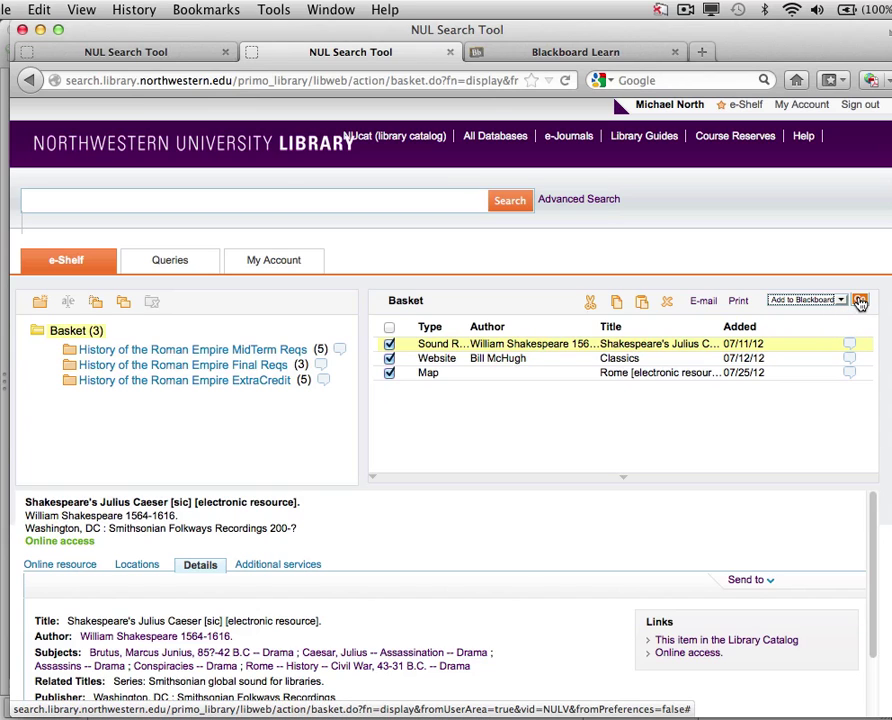
click(860, 302)
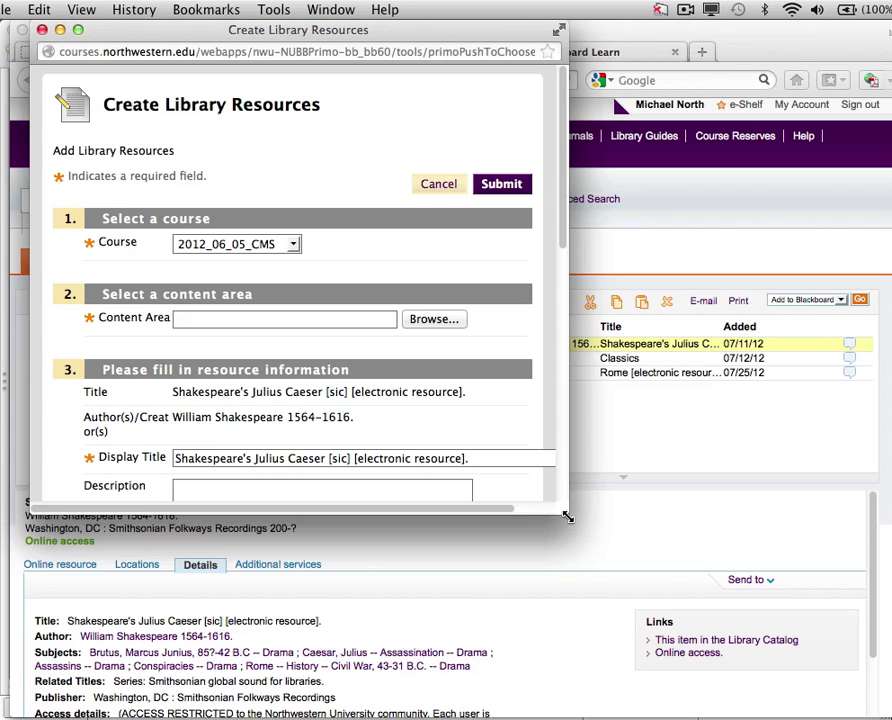
drag(567, 517, 675, 708)
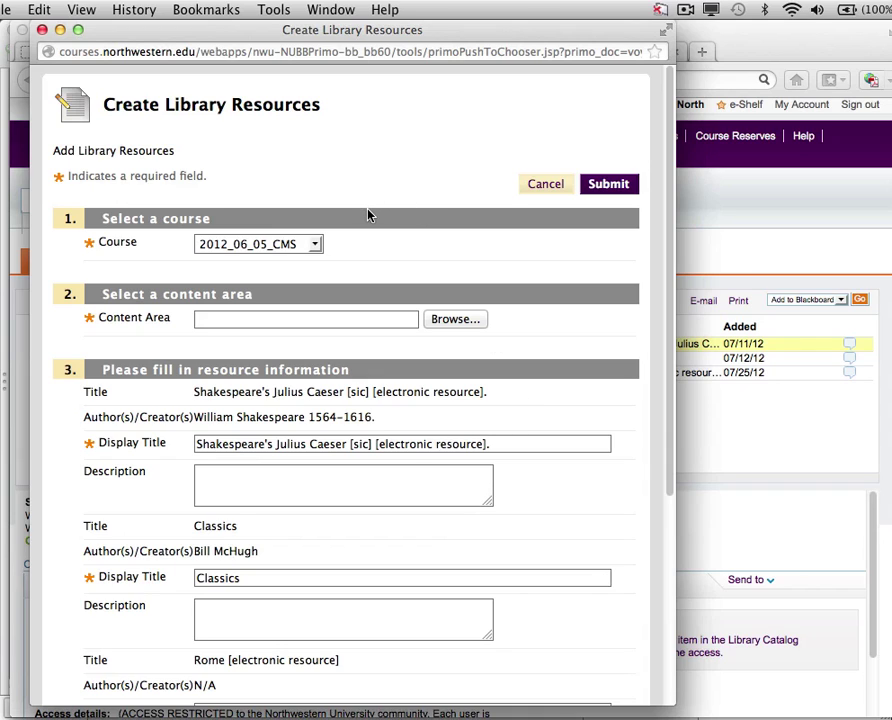
Choose the 2012_06_05_CMS course and set Documents as the content area for the library resources.
click(315, 245)
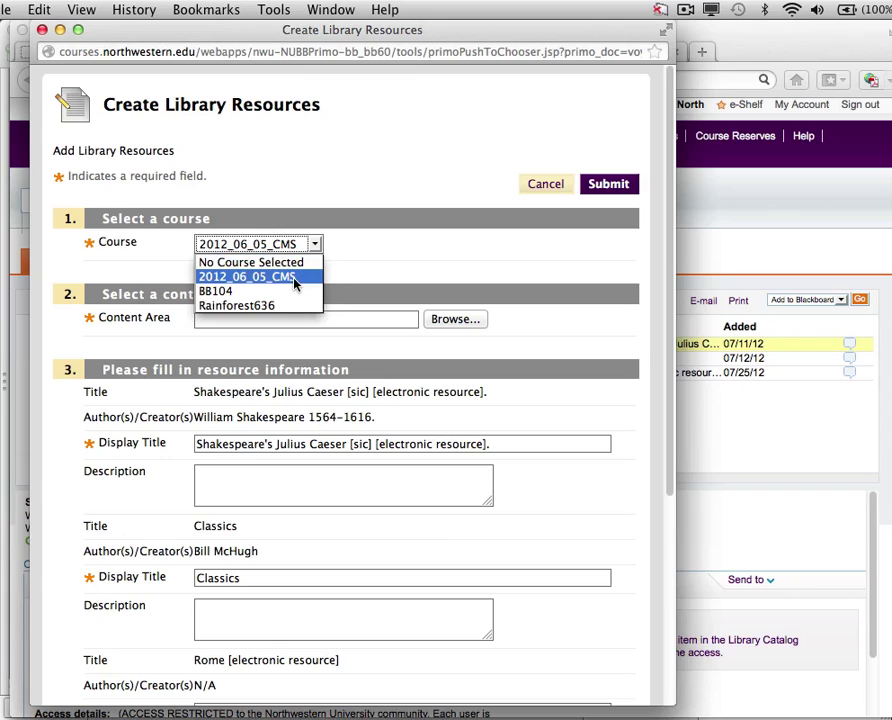
click(298, 277)
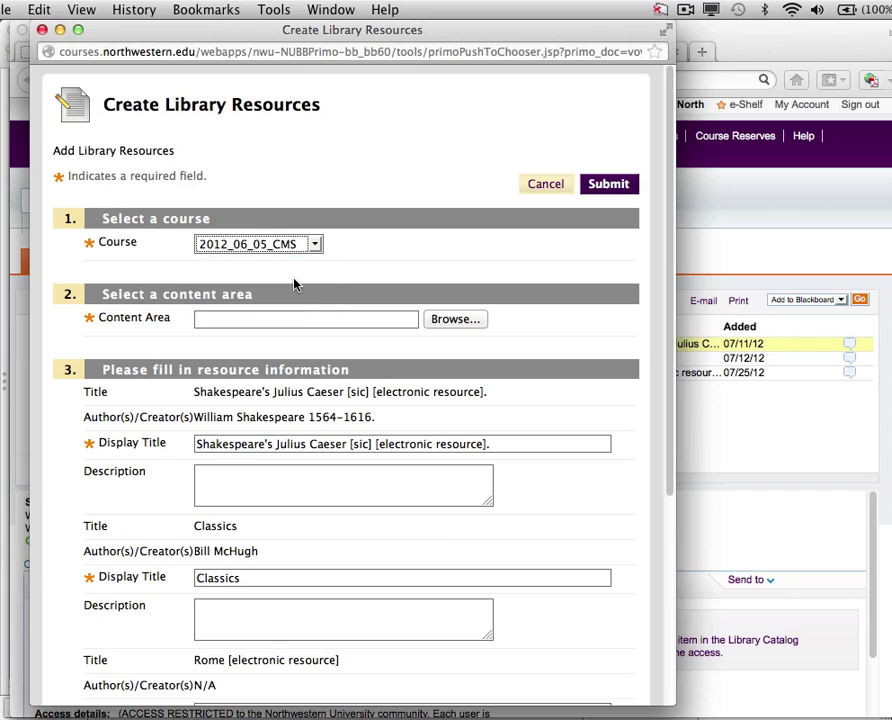
click(449, 320)
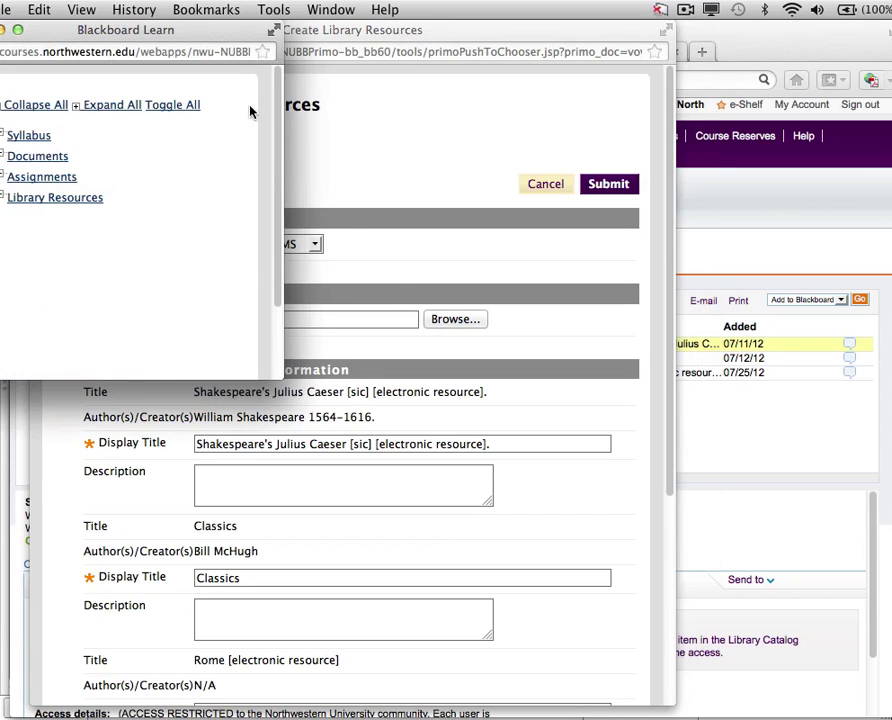
drag(171, 31, 410, 130)
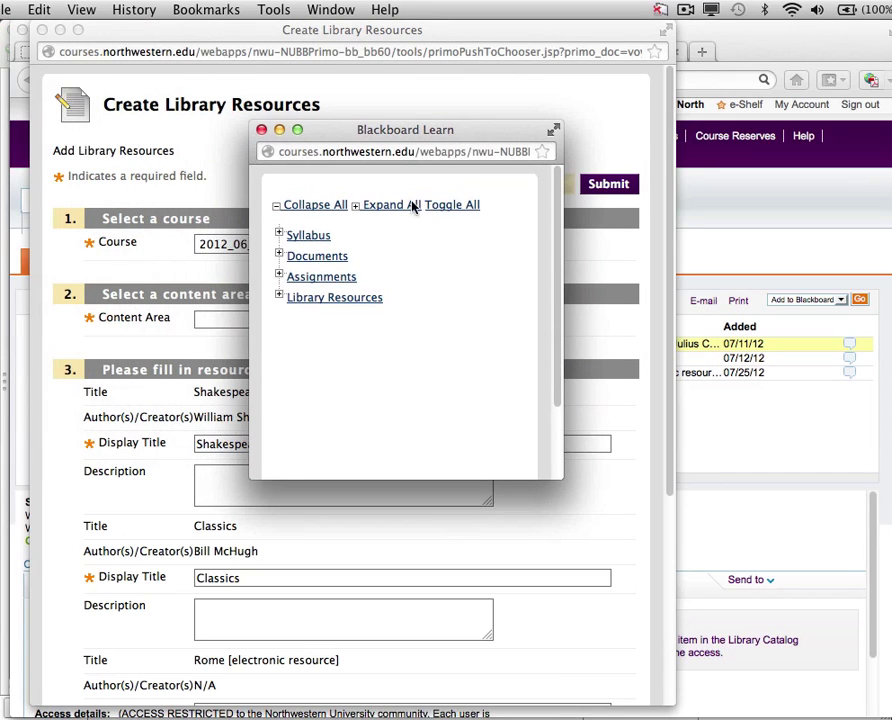
click(317, 256)
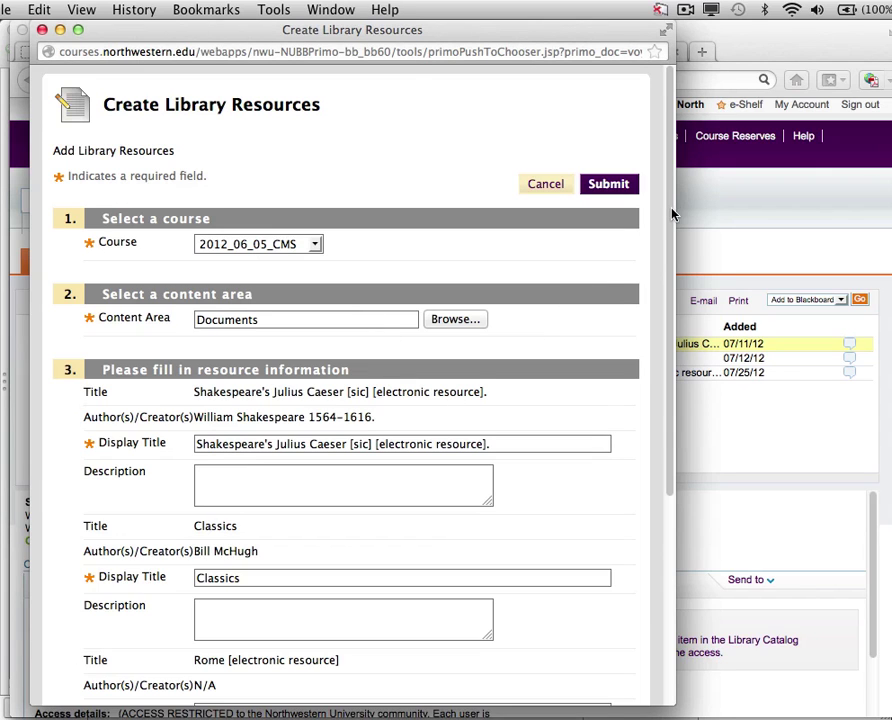
Enter the description "quiz on Oct 20" for the Shakespeare recording and "quiz" for both the Classics and Rome resources.
scroll(672, 230, down, 5)
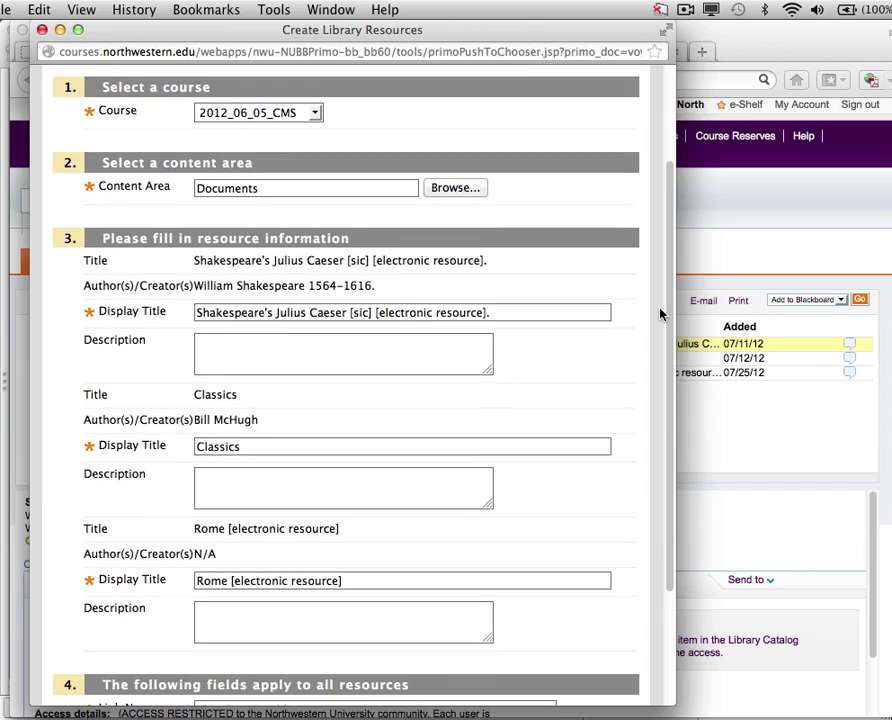
scroll(660, 363, down, 1)
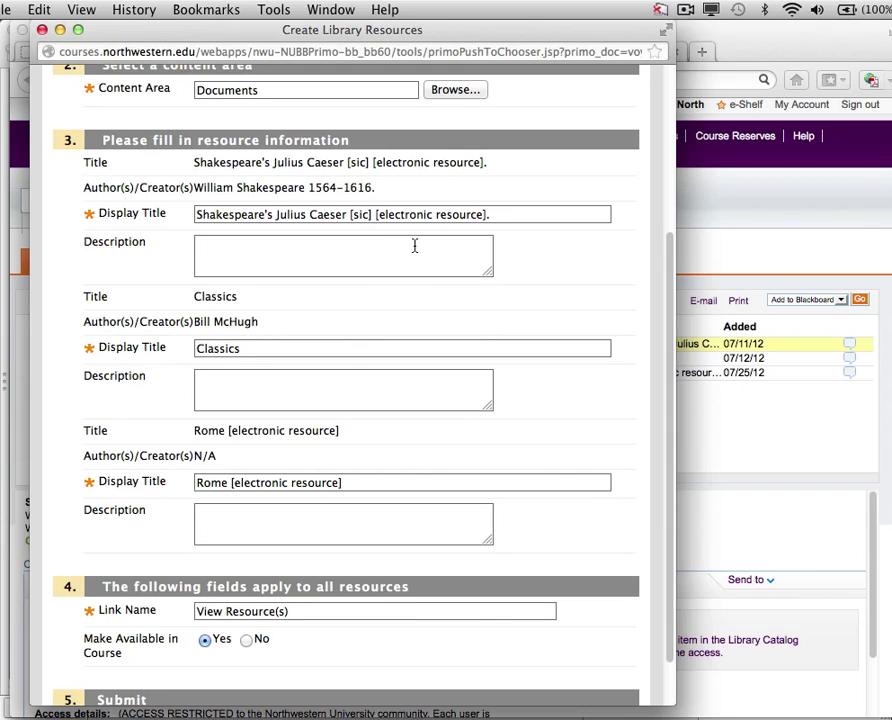
click(268, 247)
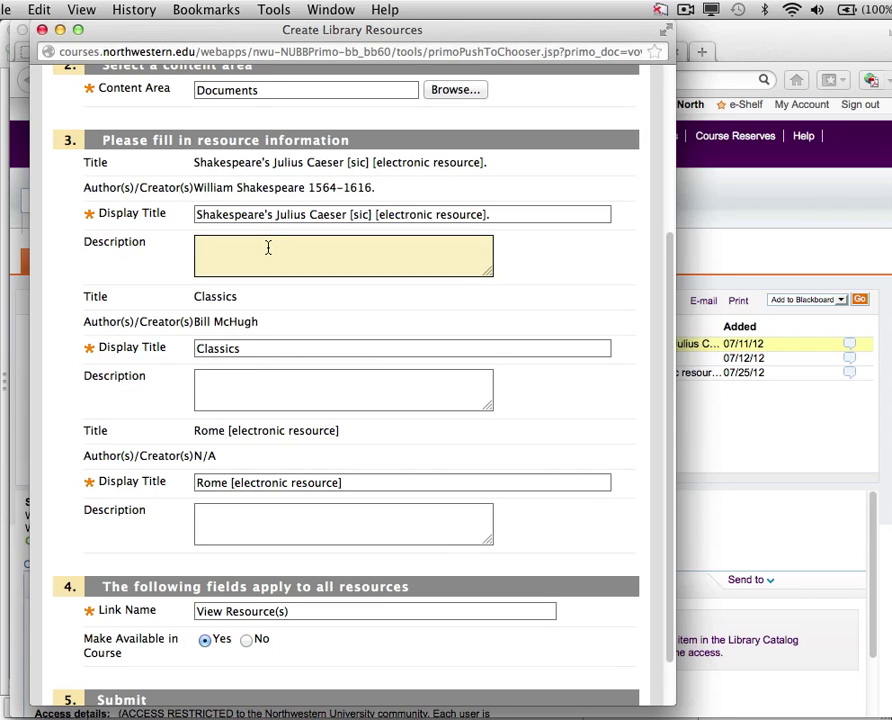
text(quiz on Oct 20)
click(233, 385)
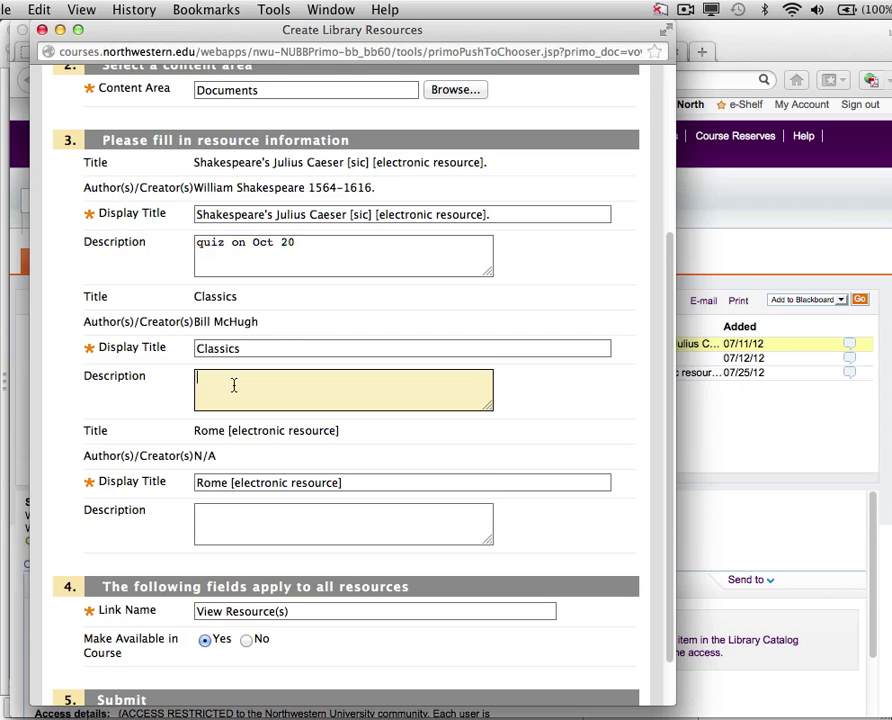
text(quiz)
click(233, 522)
text(qui)
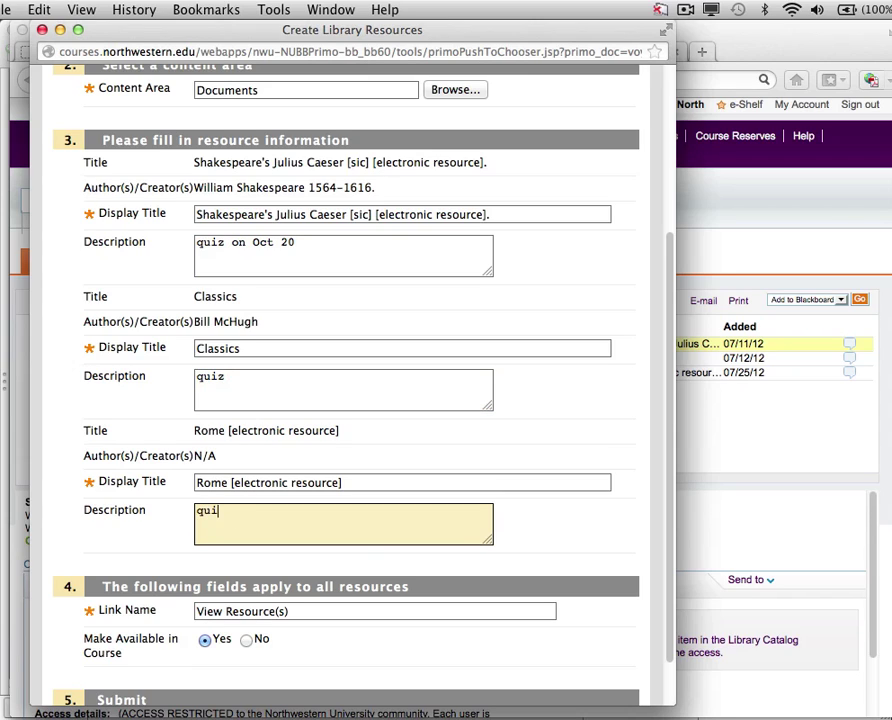
text(z)
Submit the three resources with the link name "View Resource(s)" and reload the course's Documents area in Blackboard.
click(306, 611)
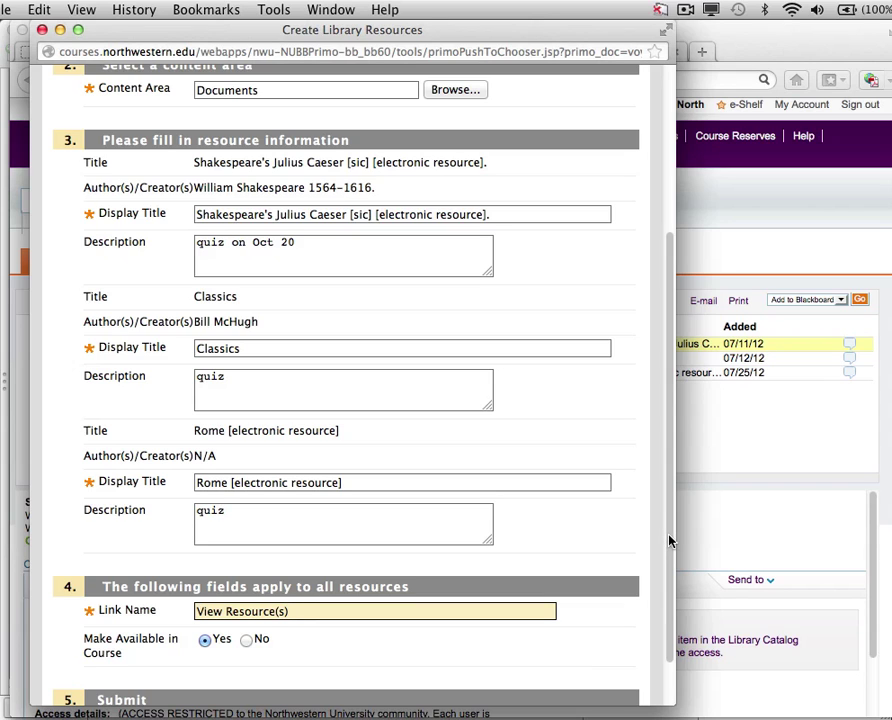
scroll(672, 545, down, 3)
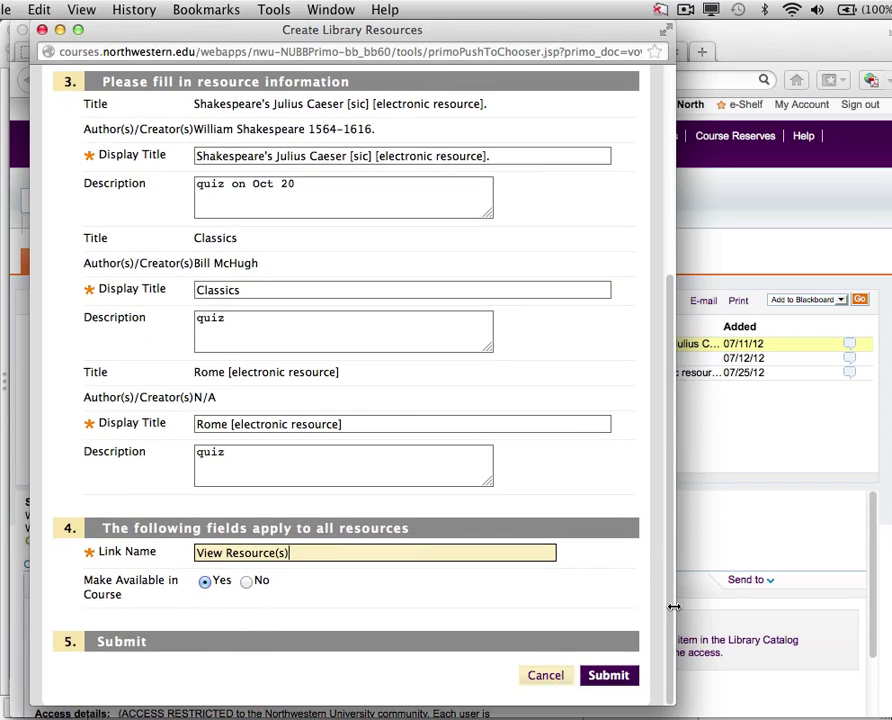
click(608, 676)
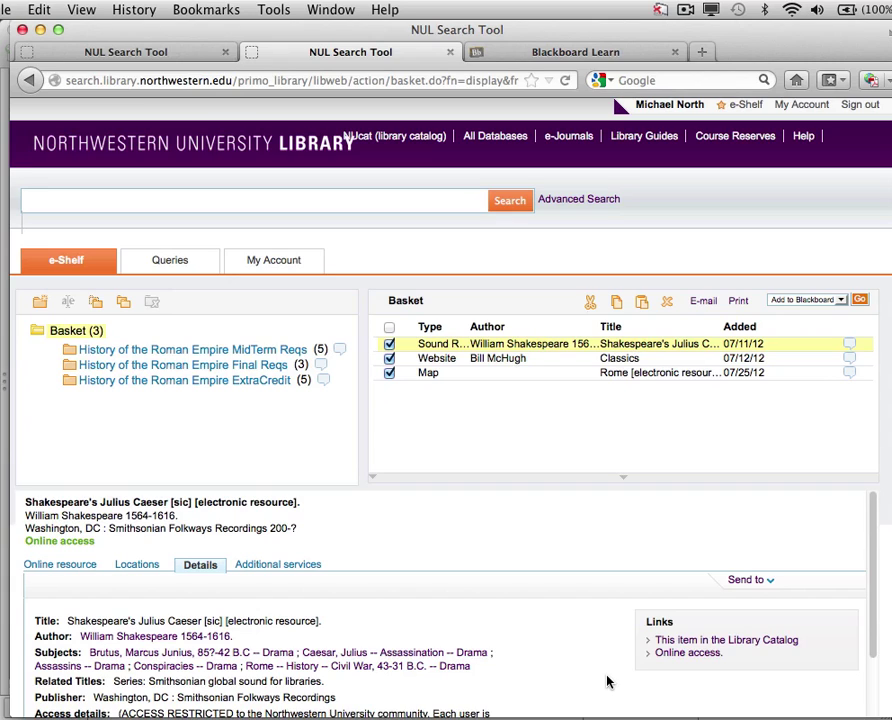
click(566, 55)
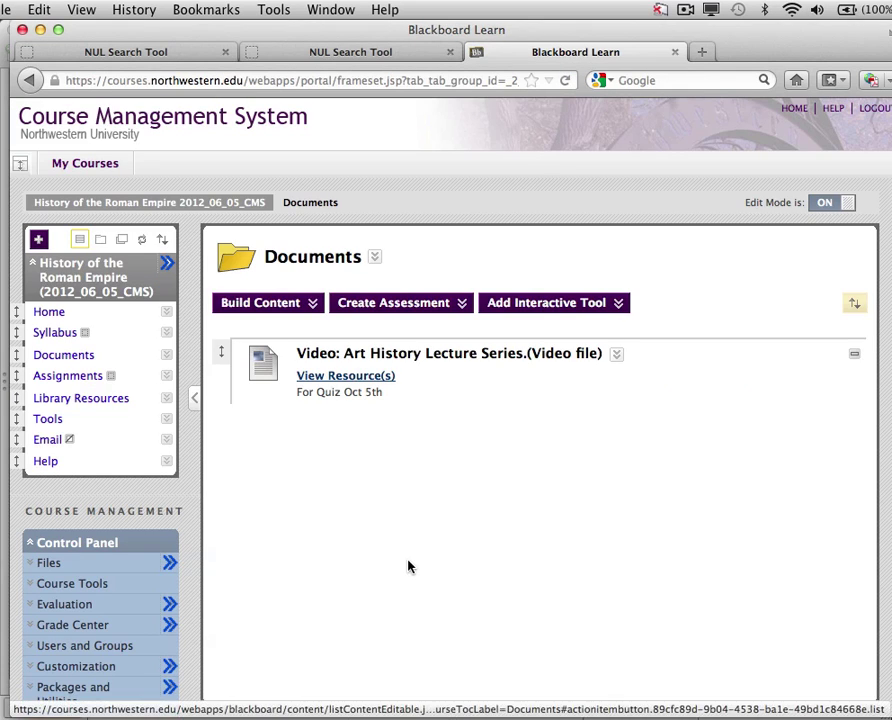
click(73, 358)
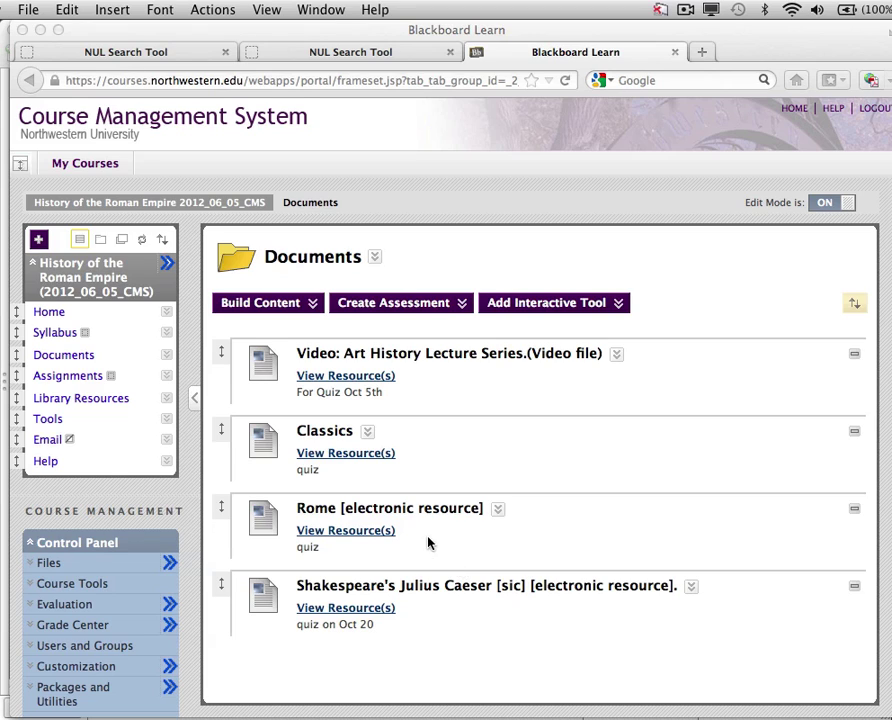
Open the Rome resource from its course link, examine the online map embedded and in a new window, and return to the course.
click(357, 540)
click(357, 540)
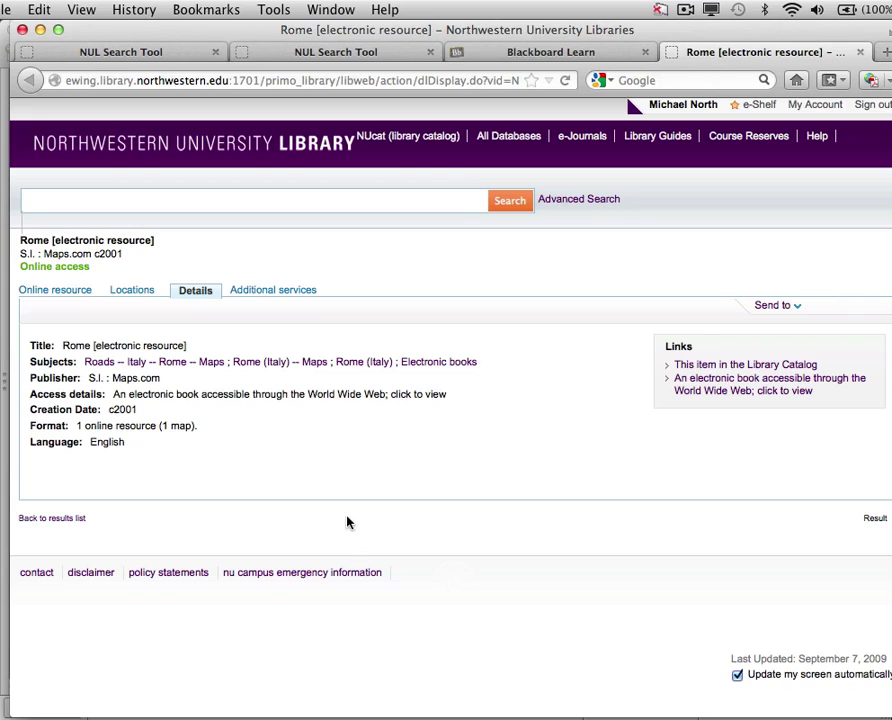
click(64, 292)
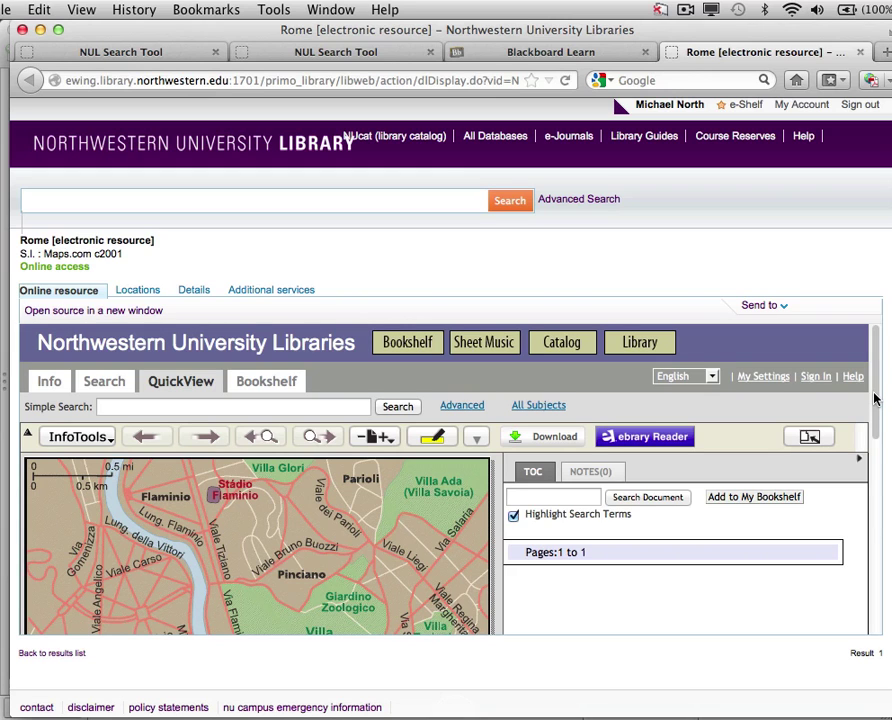
drag(874, 399, 884, 540)
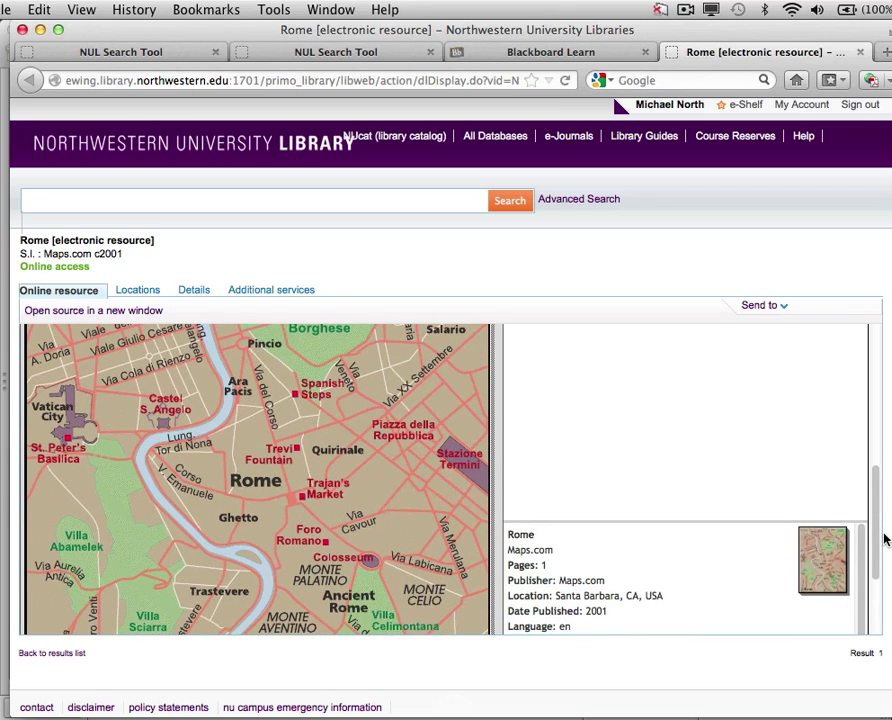
click(111, 313)
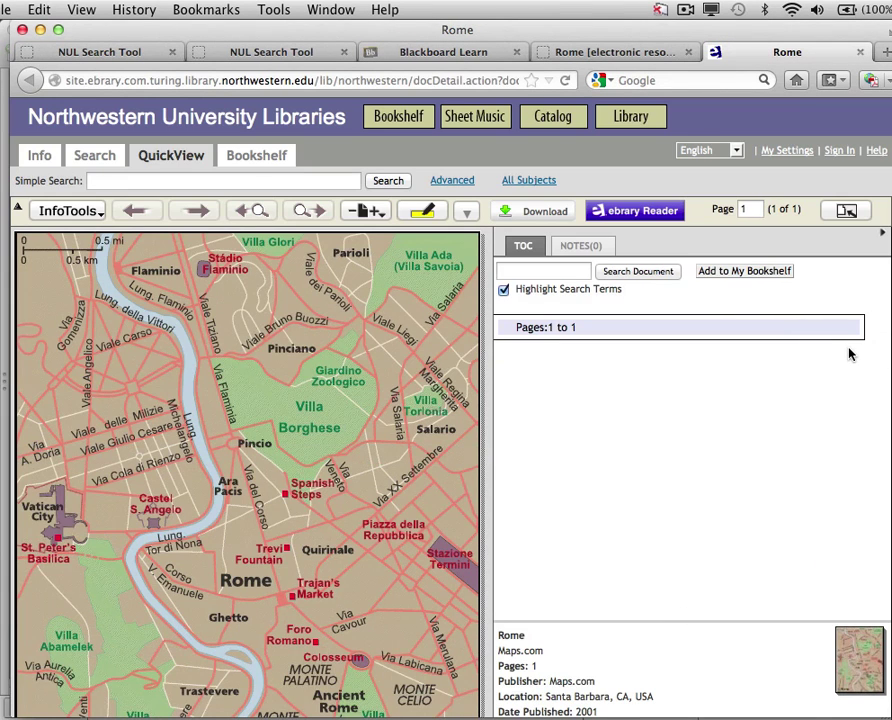
scroll(450, 400, down, 3)
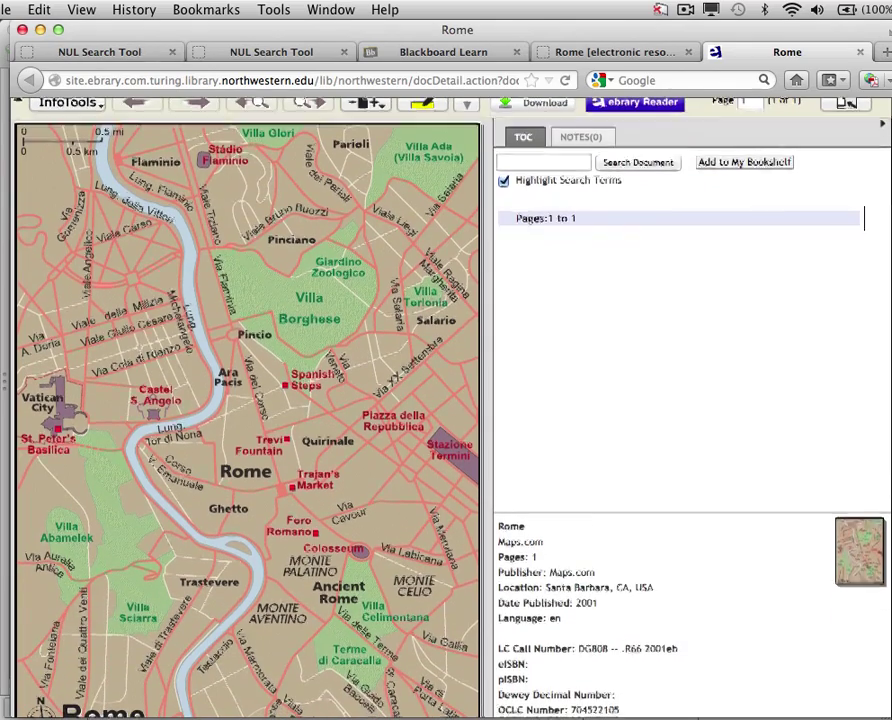
click(859, 52)
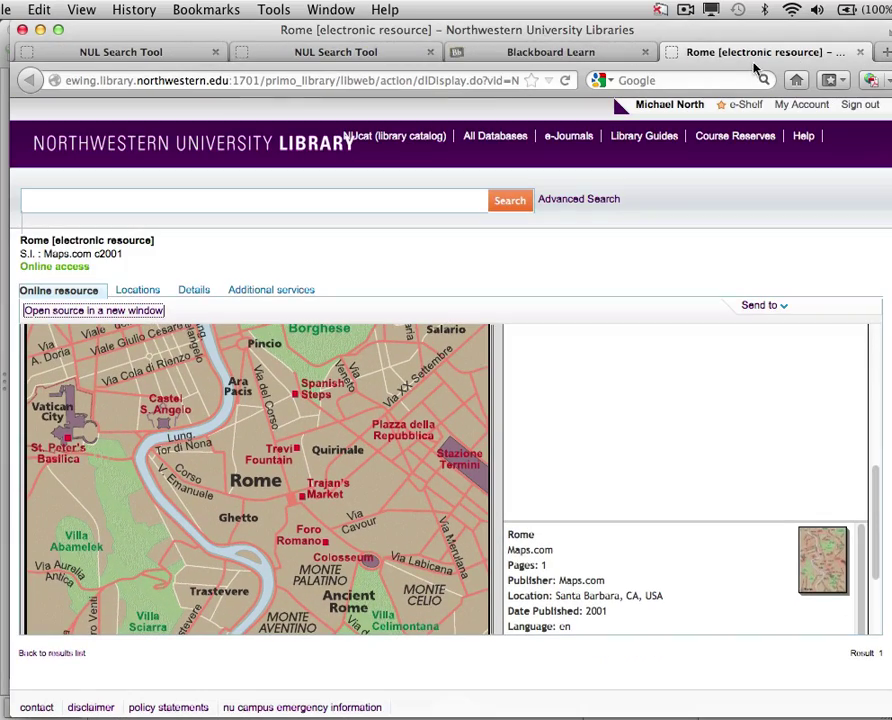
click(861, 52)
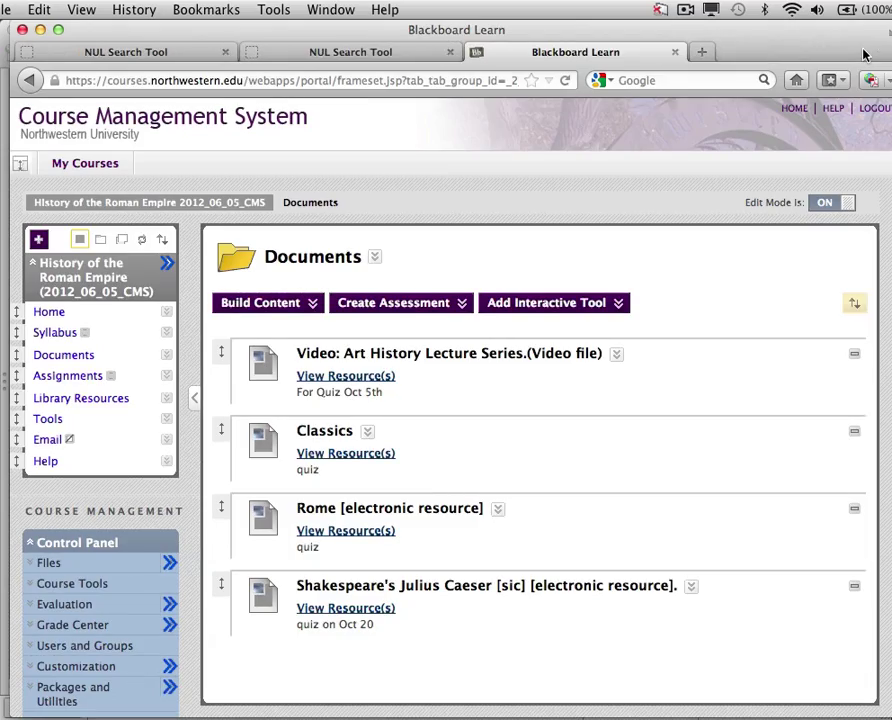
Open the Shakespeare's Julius Caeser resource from its course link, play the online recording, and return to the course.
click(348, 608)
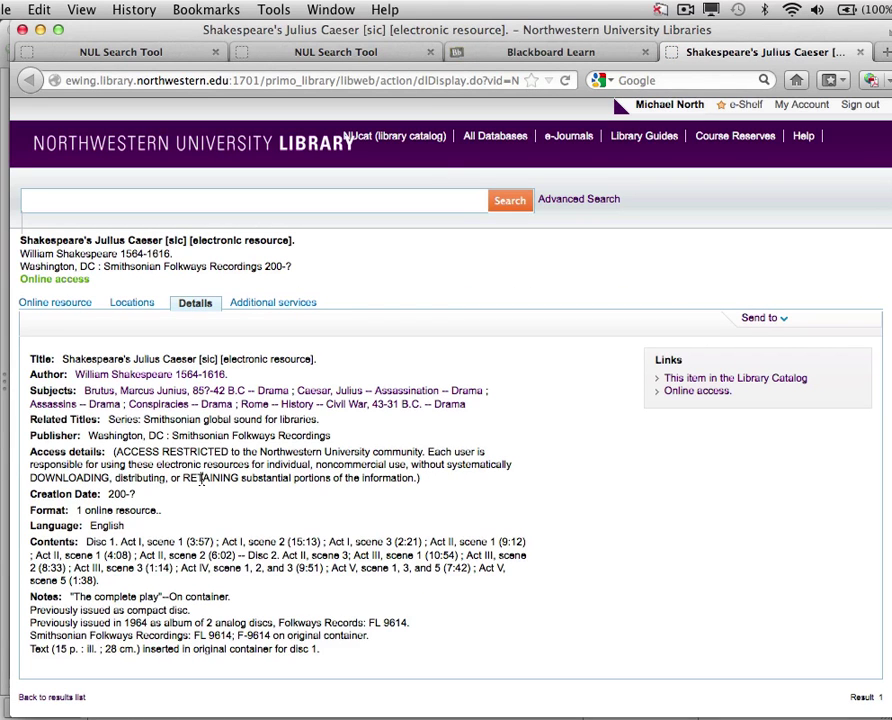
click(75, 308)
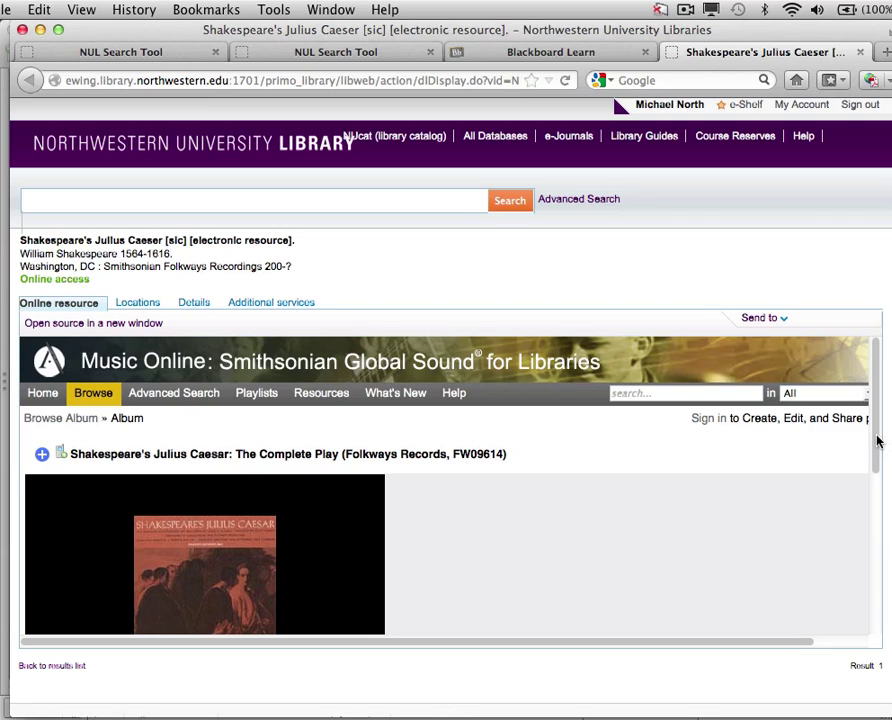
drag(876, 442, 879, 534)
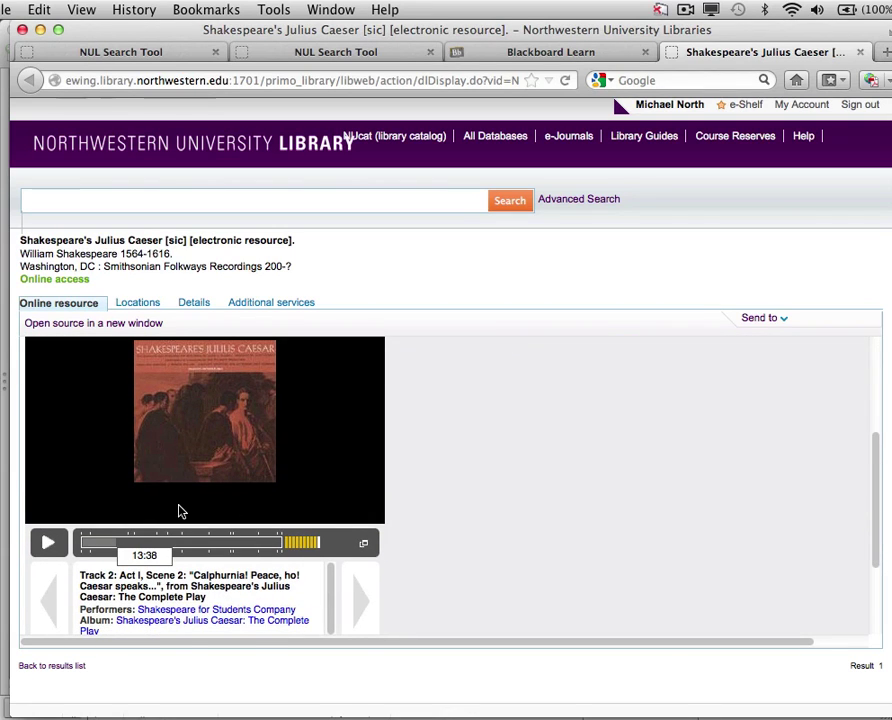
click(48, 546)
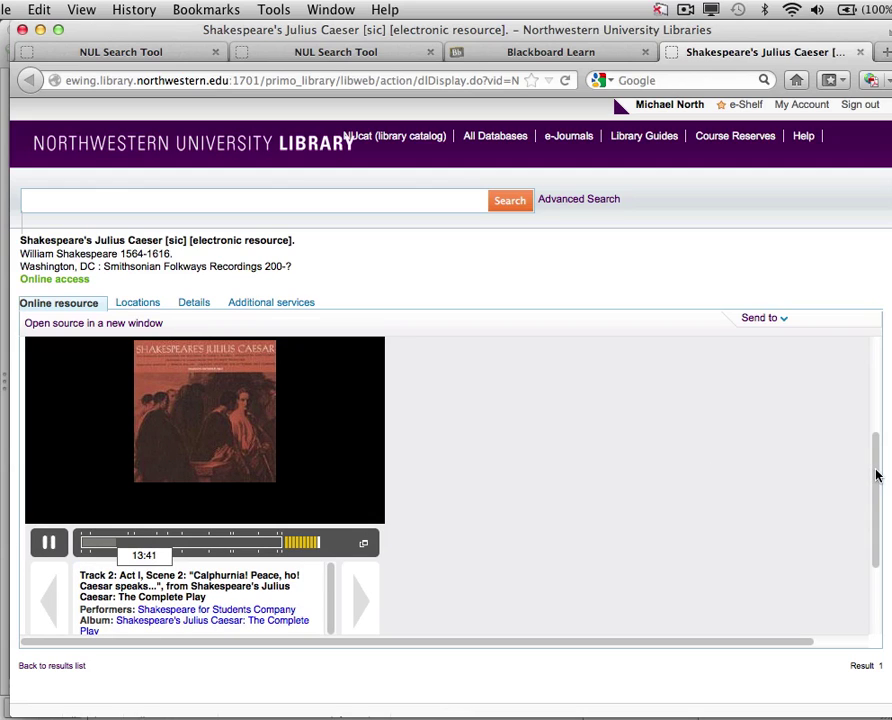
drag(876, 474, 876, 454)
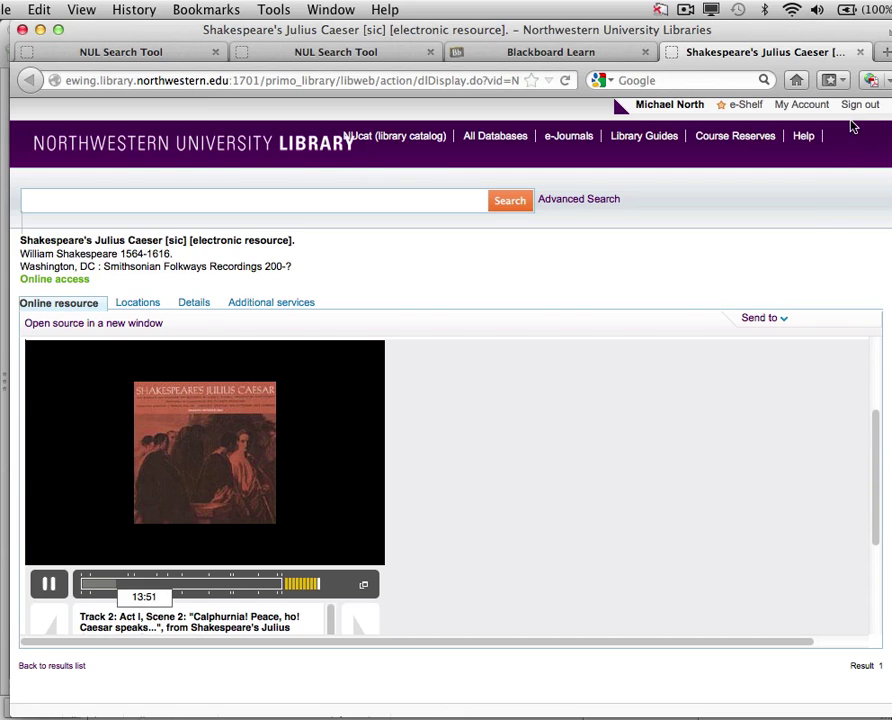
click(861, 53)
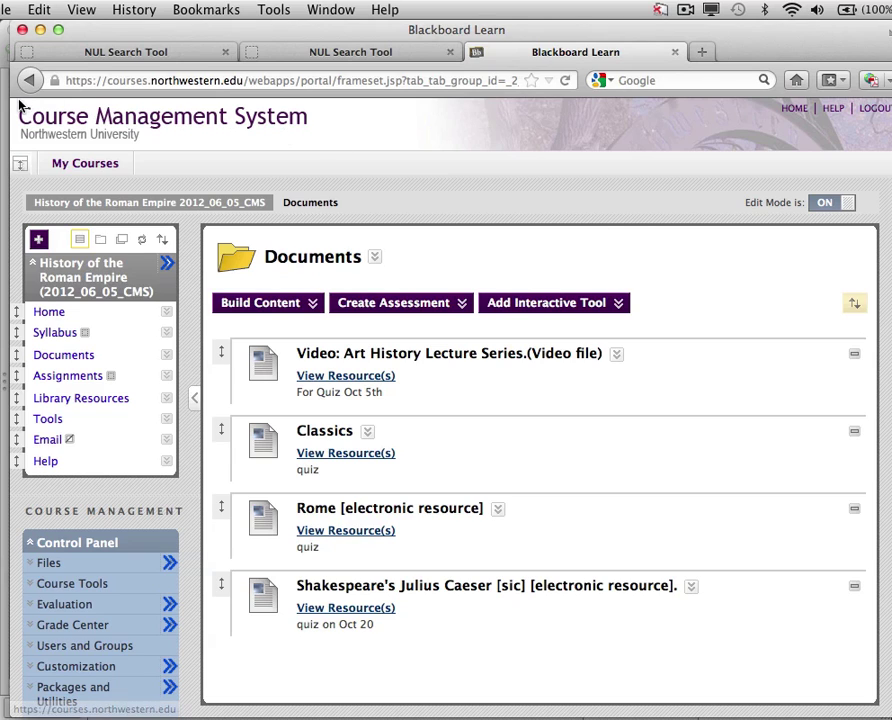
Switch to the closing slide of the PrimoBb PUSH slides presentation in PowerPoint.
key(super+Tab)
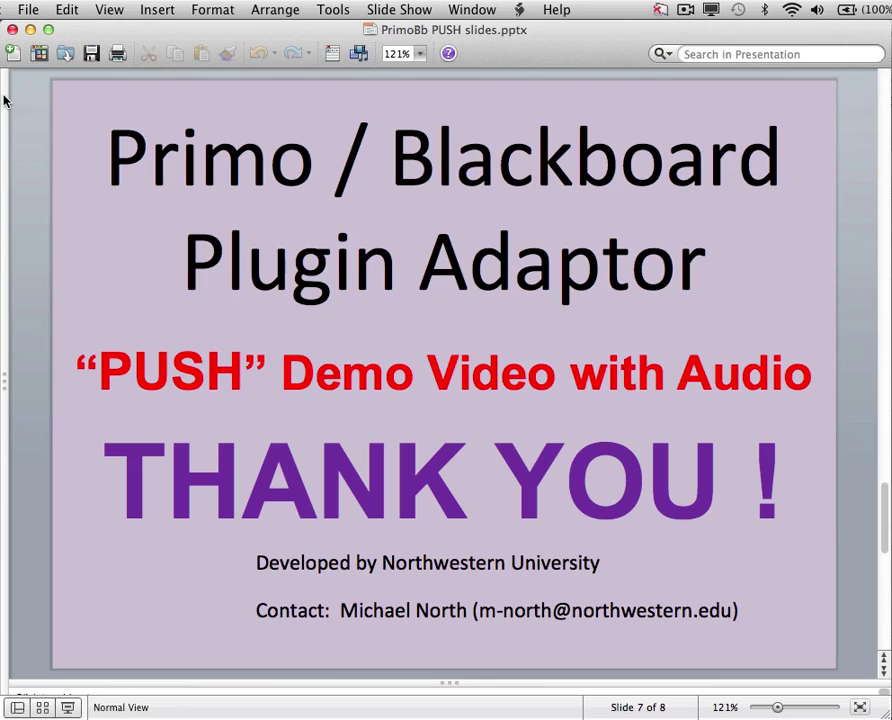